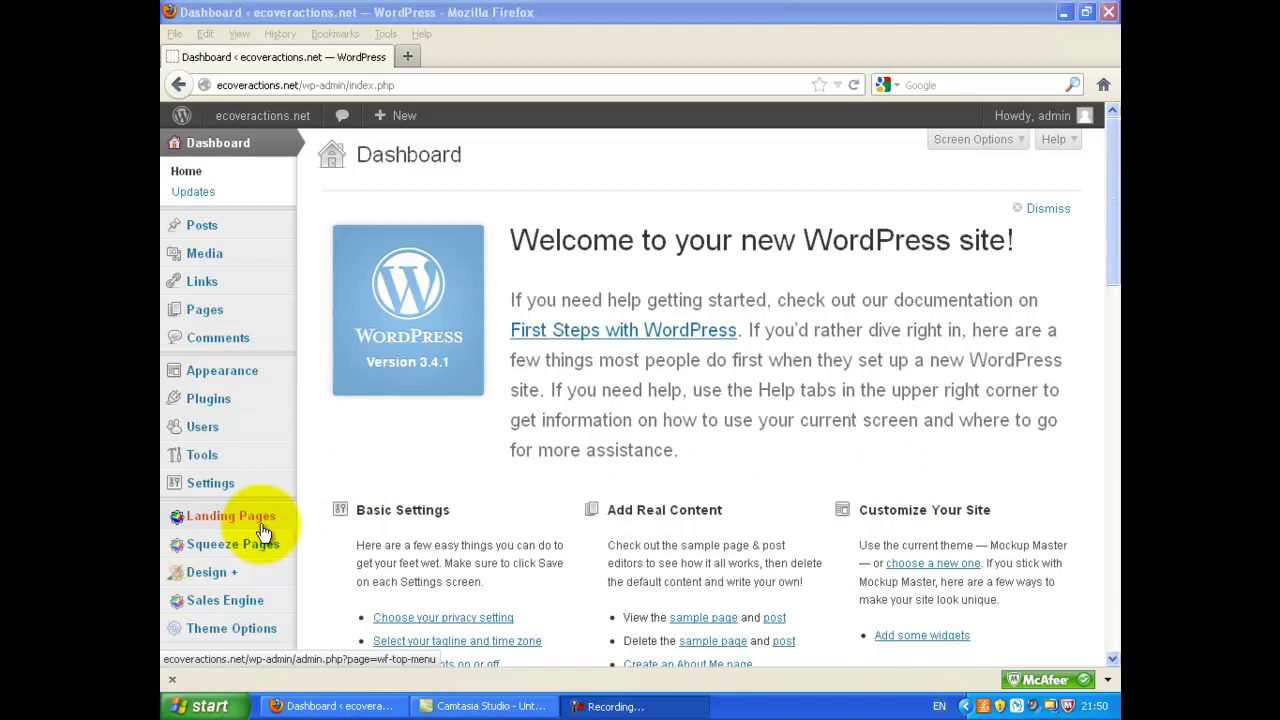
mouse_move(274, 545)
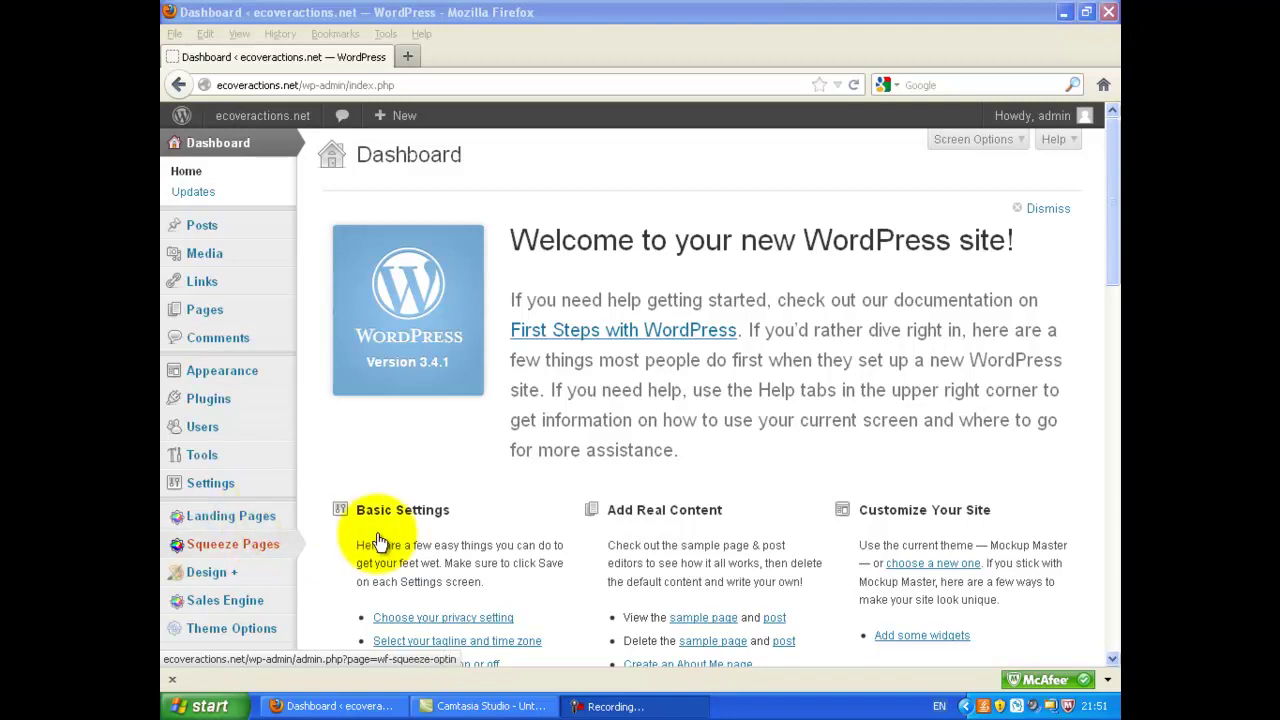
mouse_move(378, 541)
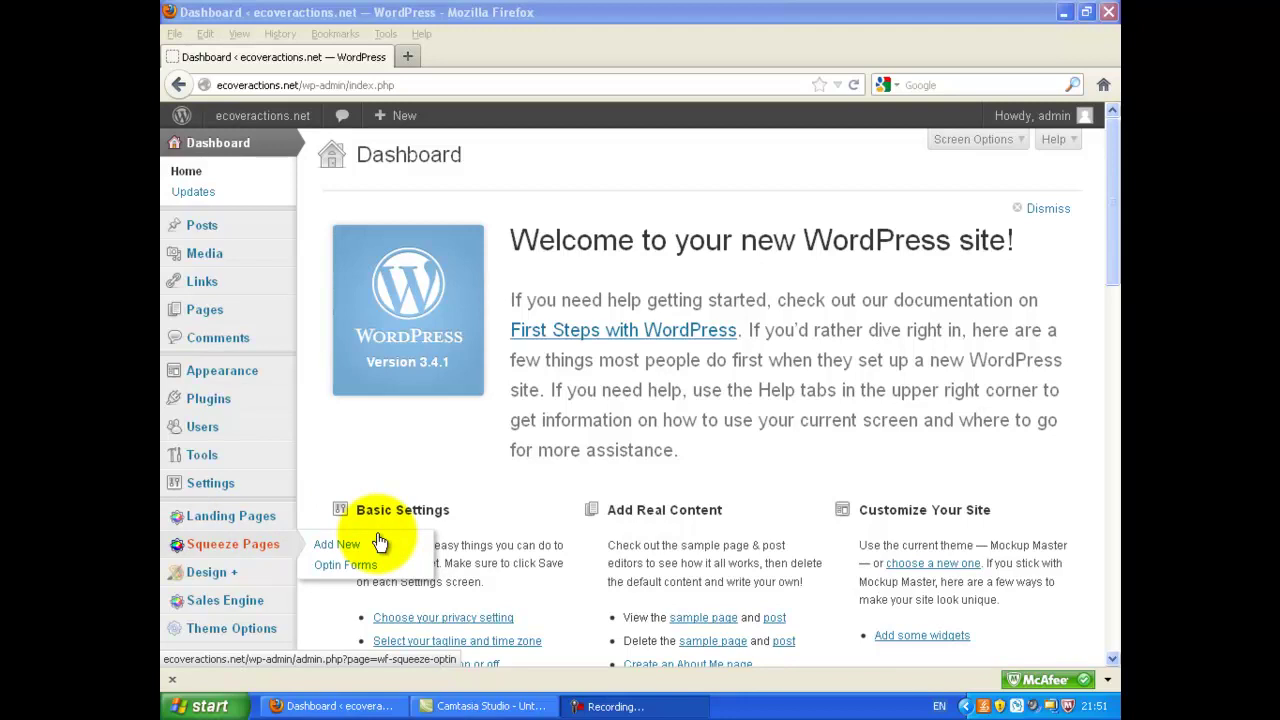
key("F9")
key("F9")
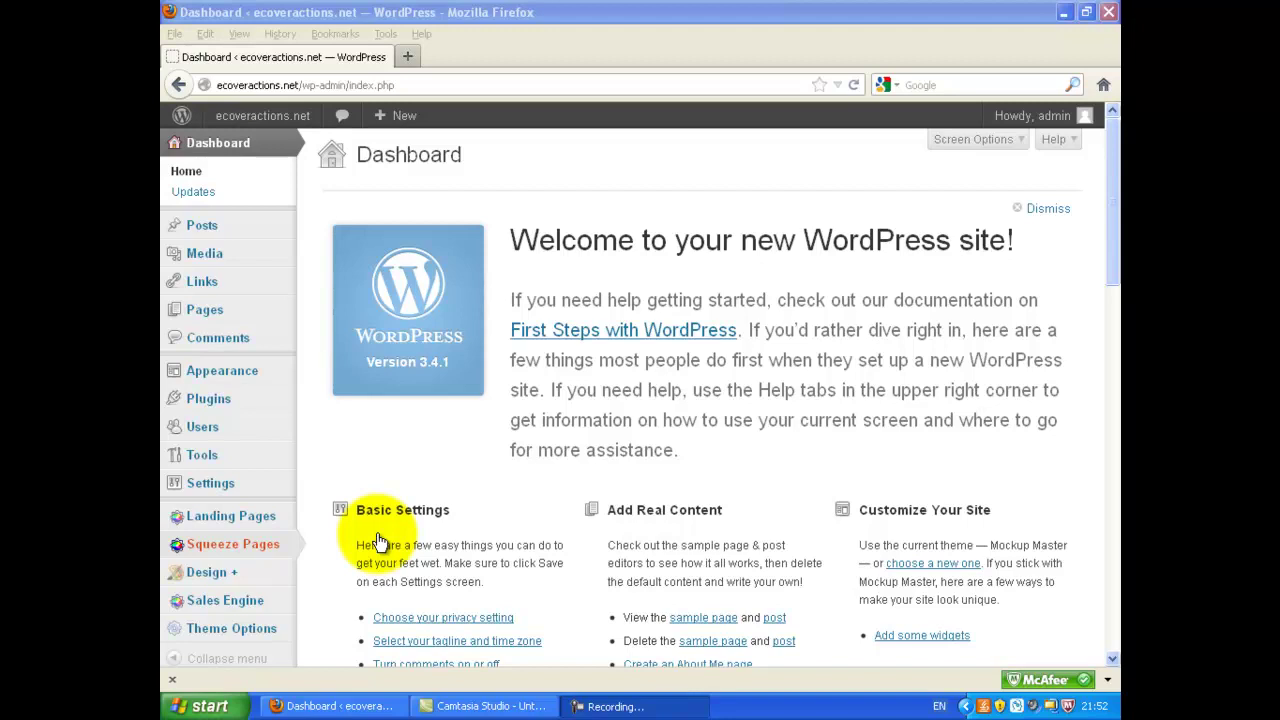
Create landing pages for Product Download, Privacy Policy, Disclaimer, Terms of Service, Contact and Affiliate Resource, leaving the Landing/Sales, OTO and About pages out
left_click(233, 519)
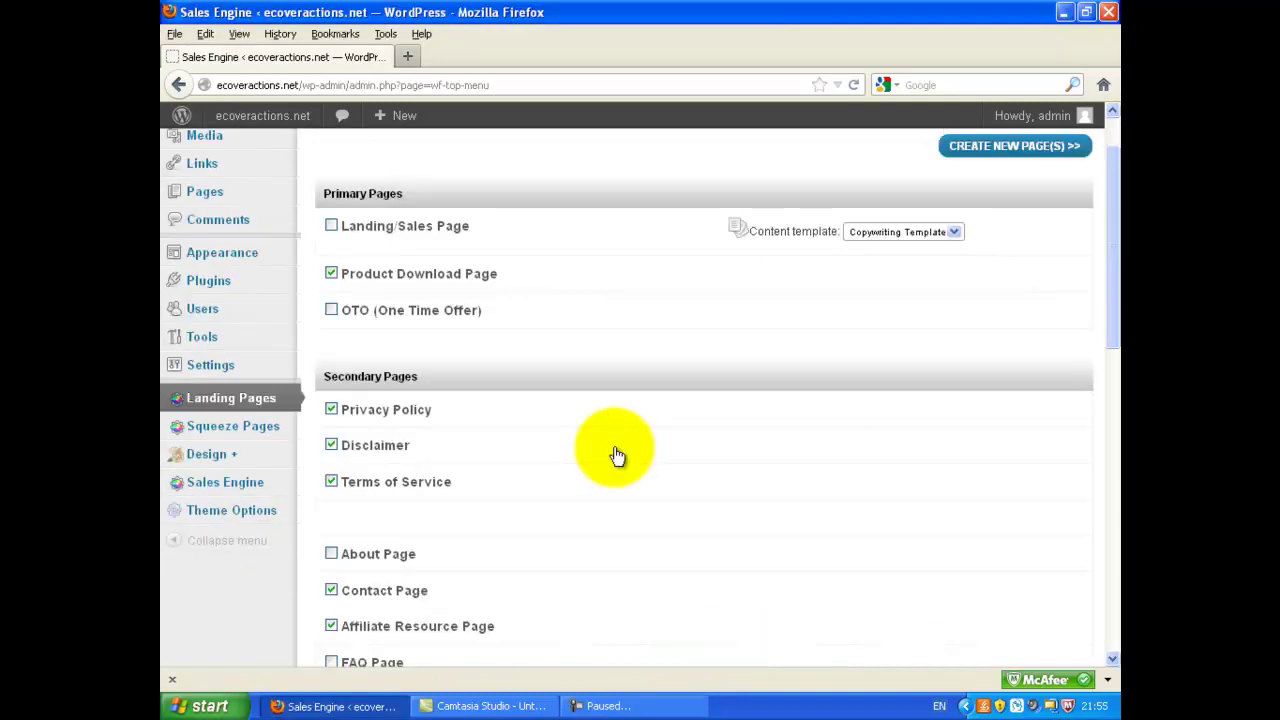
key("F9")
mouse_move(231, 510)
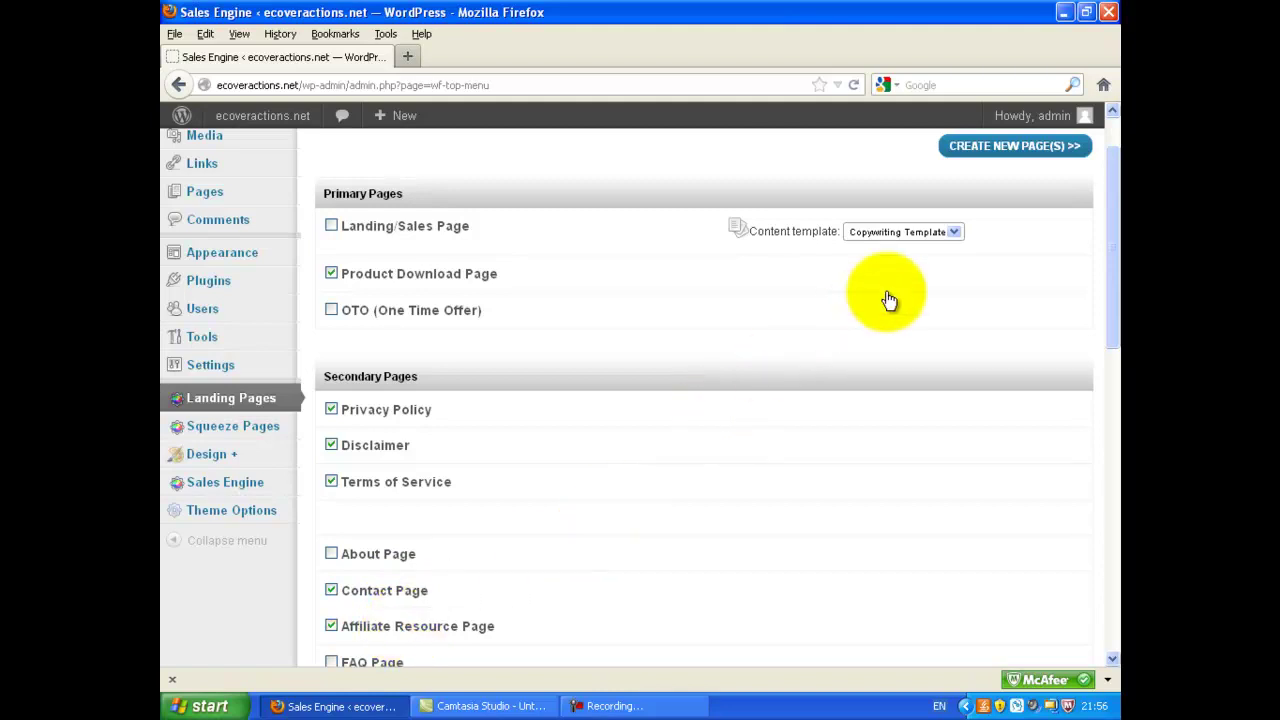
left_click(990, 150)
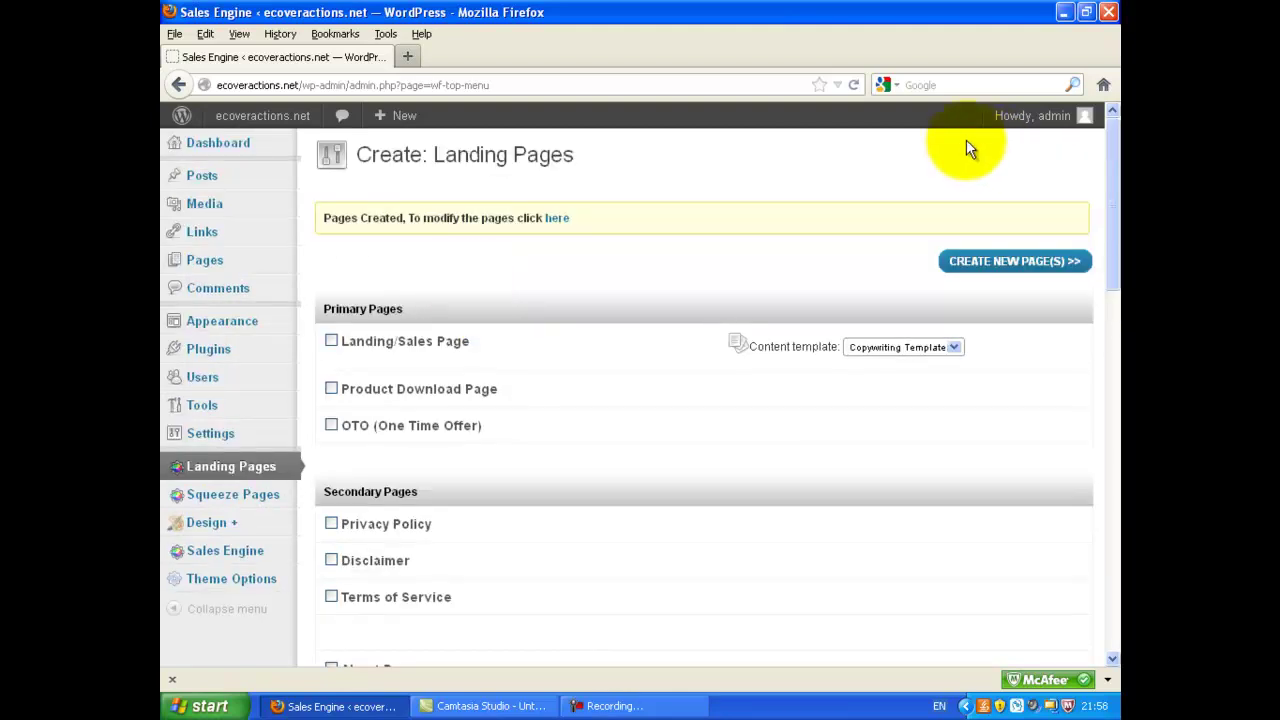
Open the FOOTER TEXT page from the list of all pages and try to publish it
left_click(250, 271)
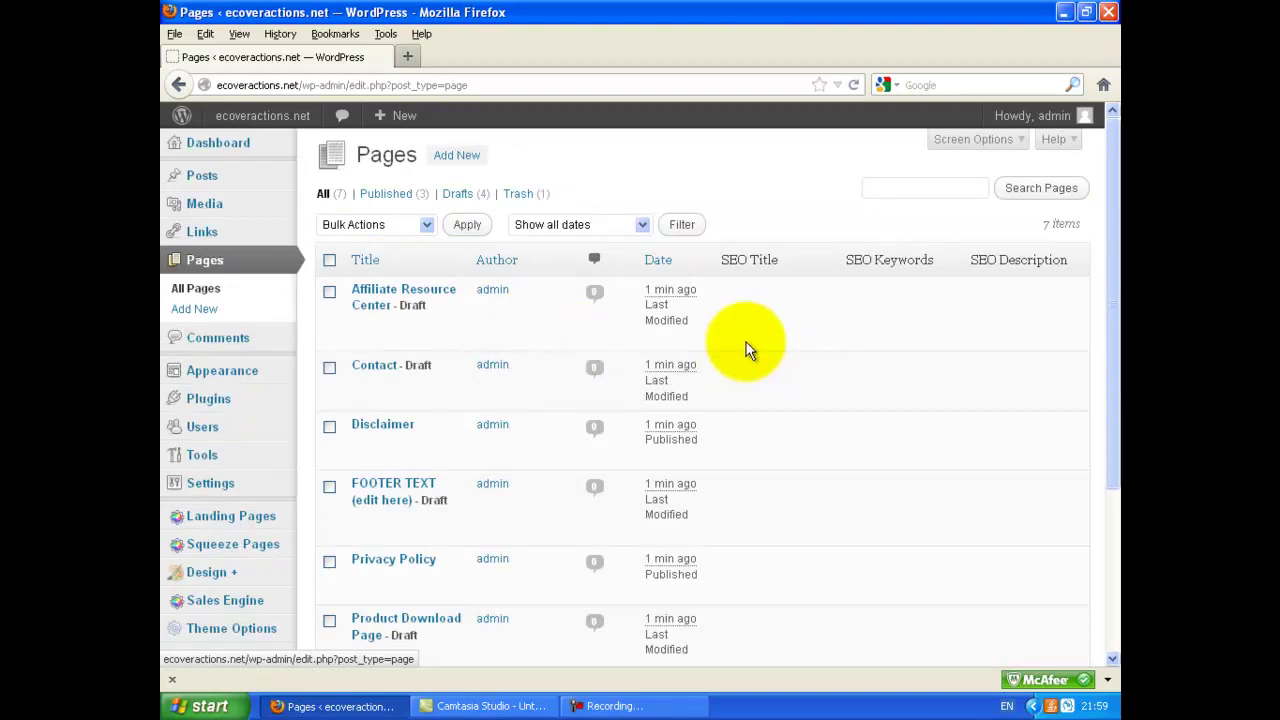
mouse_move(746, 342)
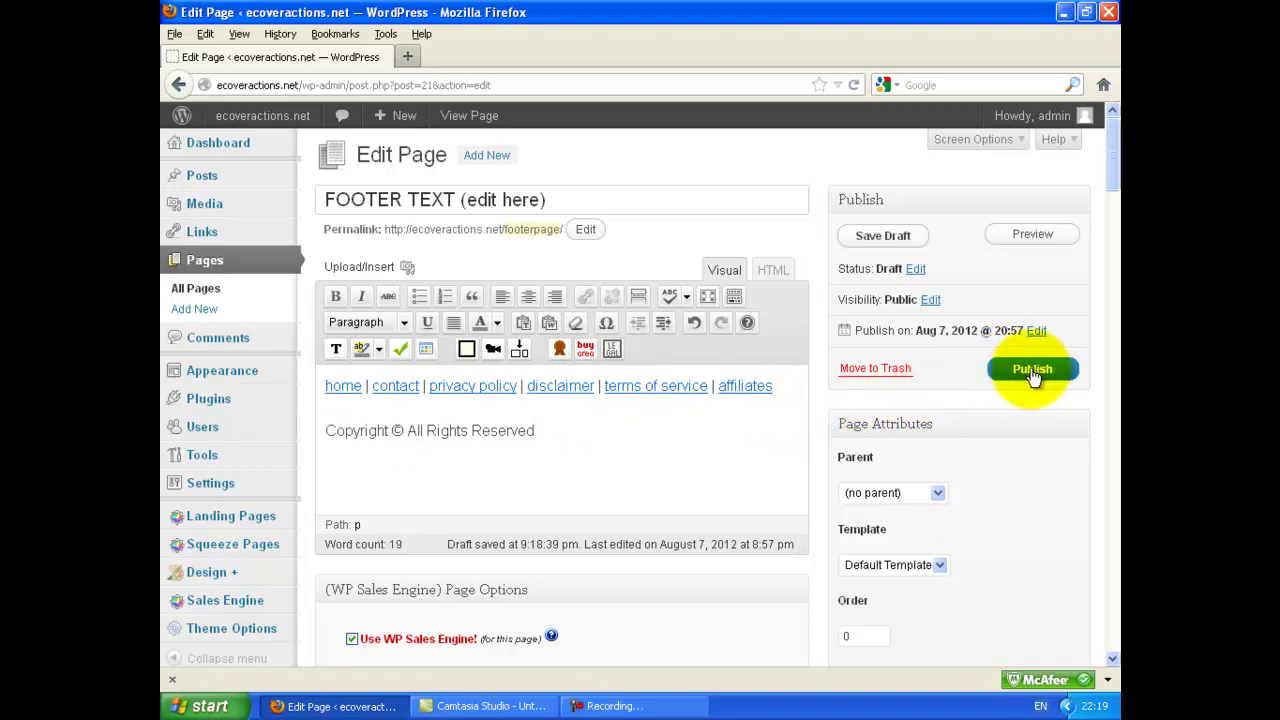
left_click(1033, 372)
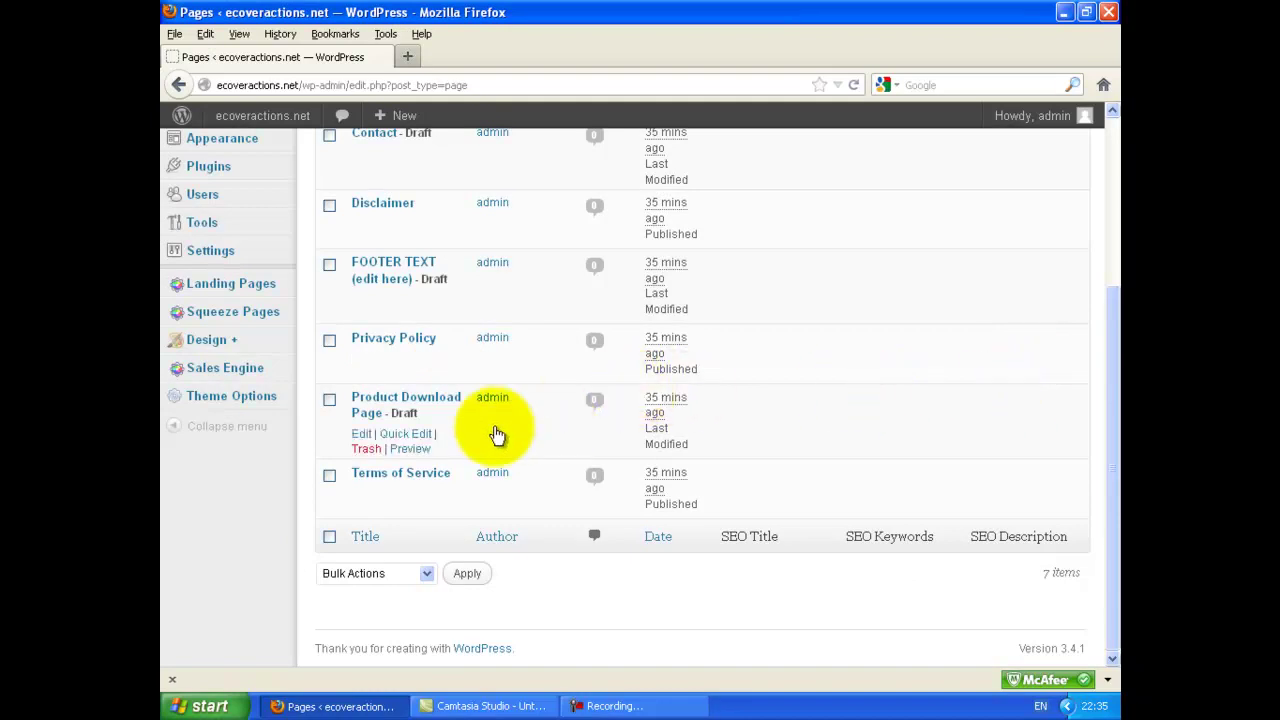
Review the Product Download Page's order notice, support contact and download box, and save the page as a draft
left_click(441, 405)
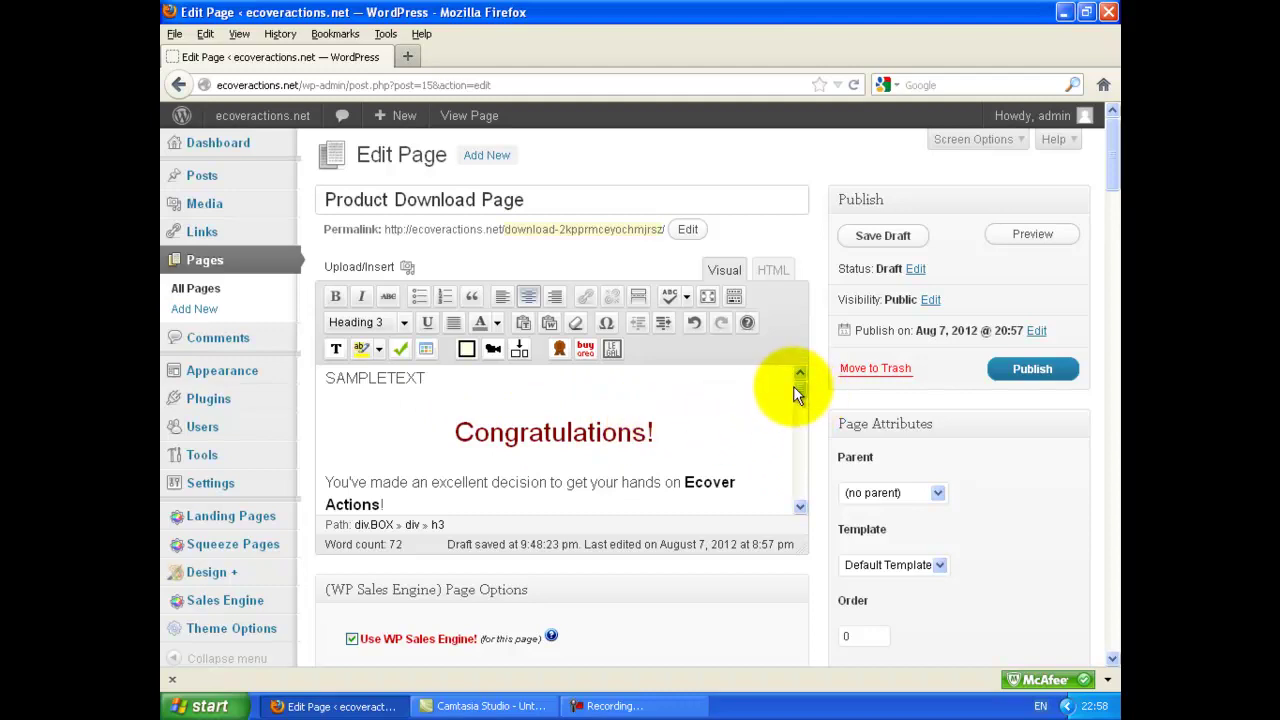
key("F10")
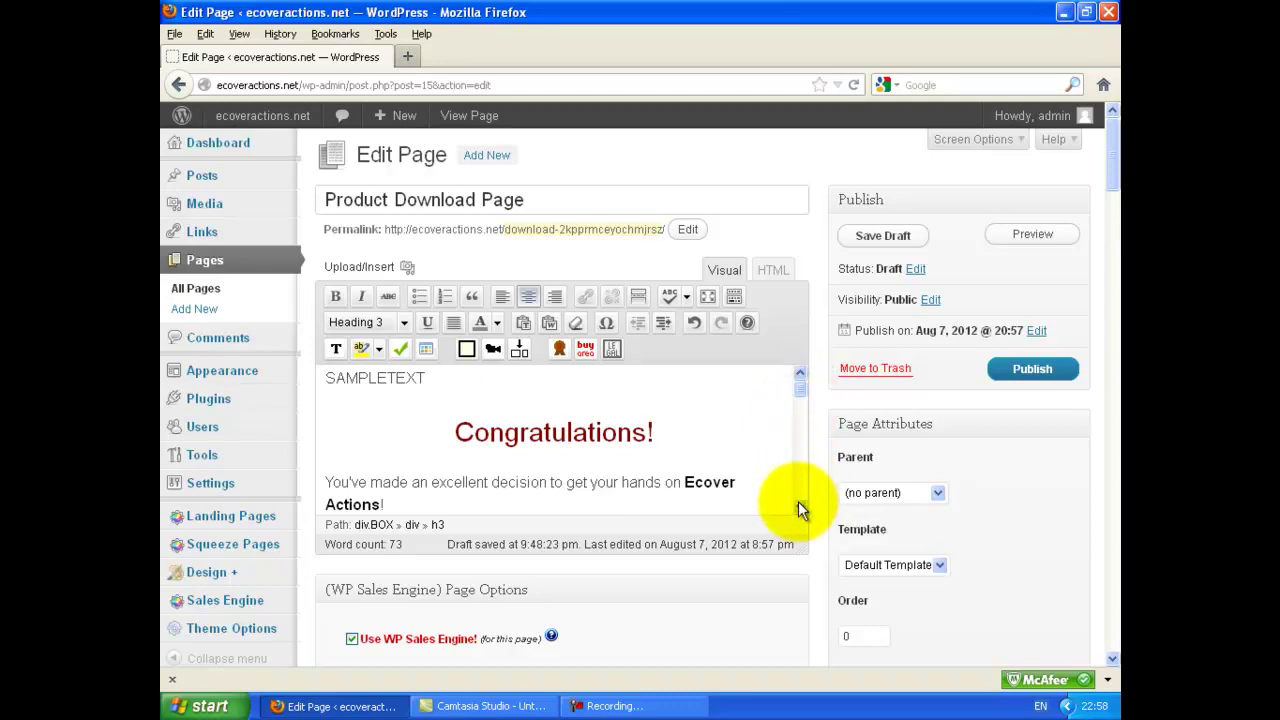
scroll(800, 510, "down", 3)
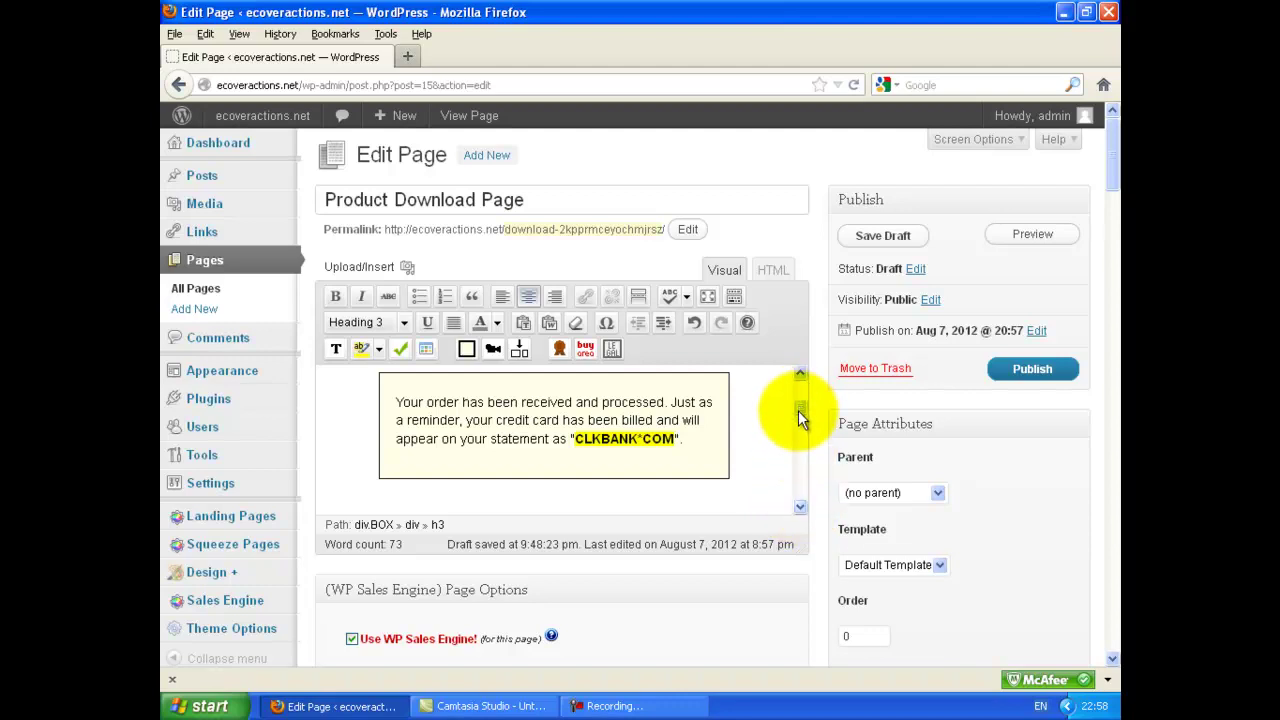
left_click_drag(802, 404, 802, 412)
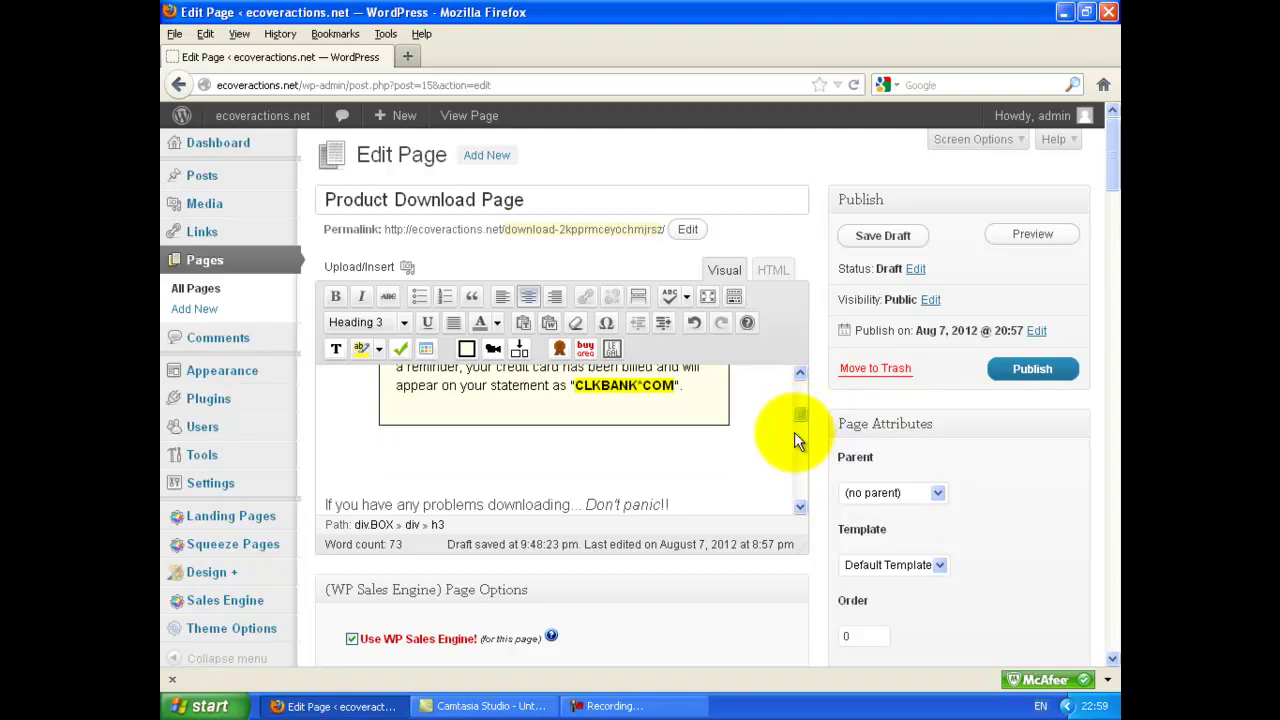
scroll(794, 432, "down", 1)
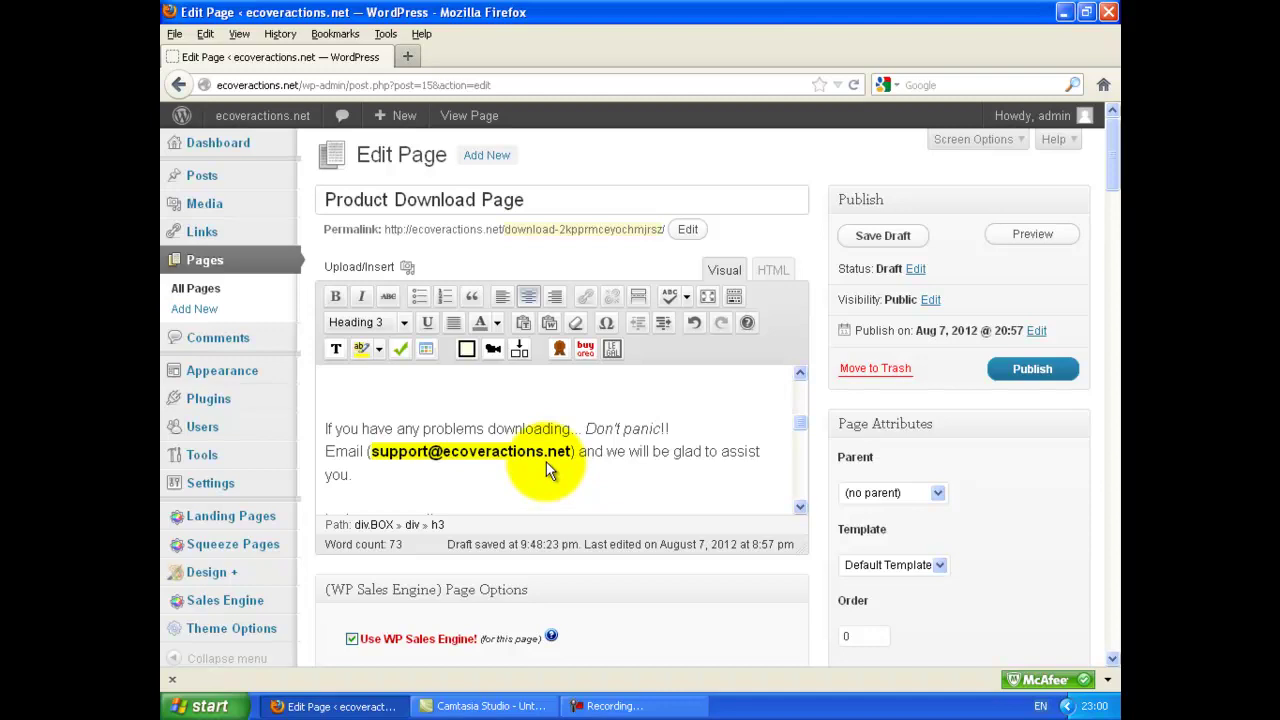
scroll(546, 461, "up", 2)
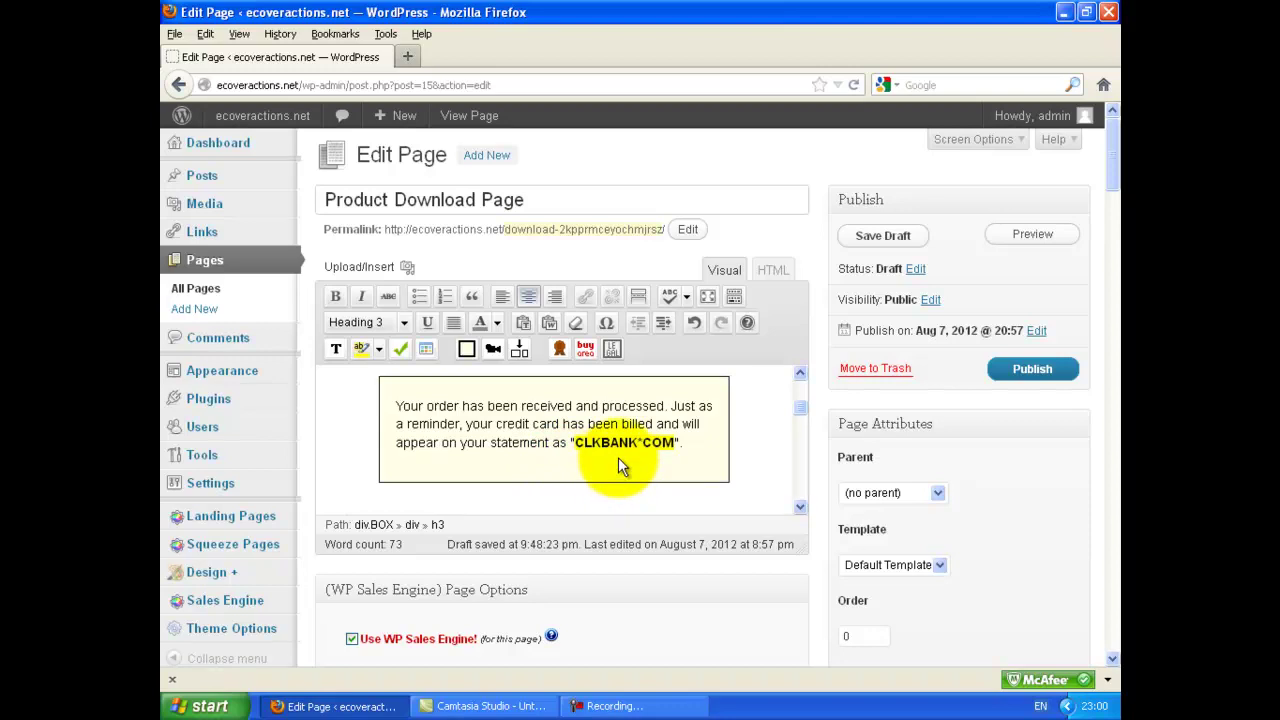
scroll(697, 452, "down", 2)
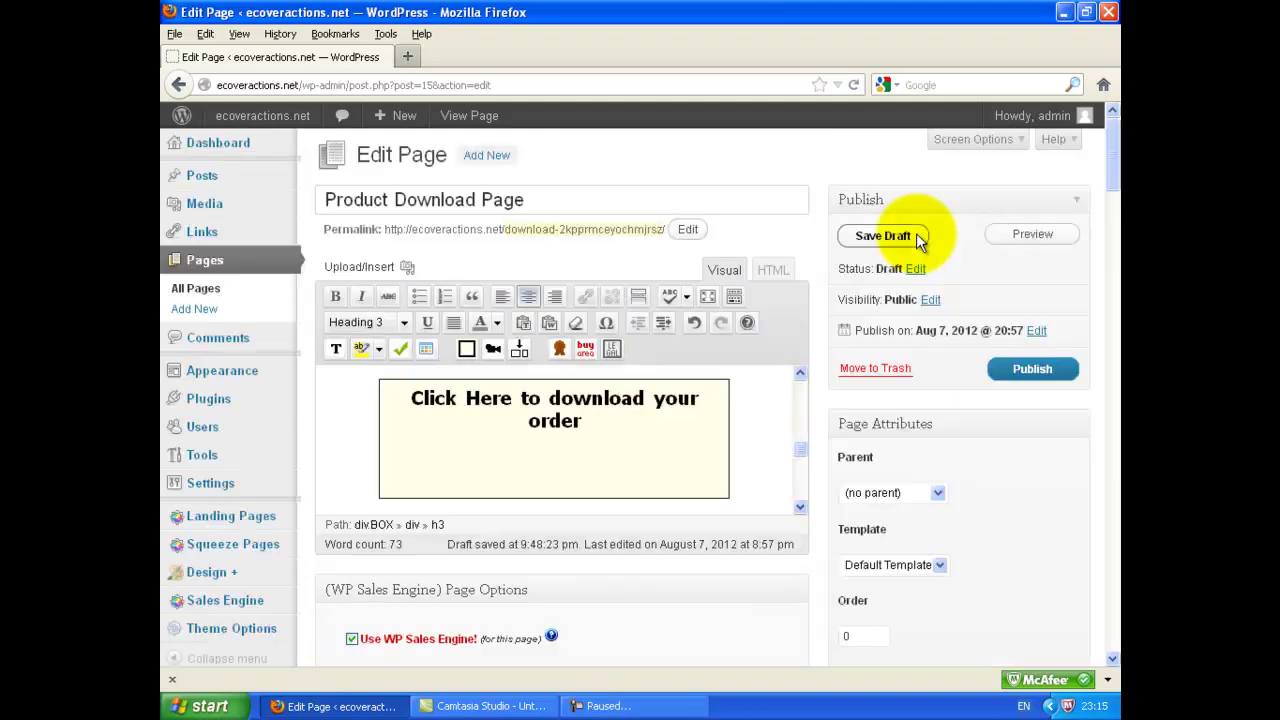
left_click(916, 235)
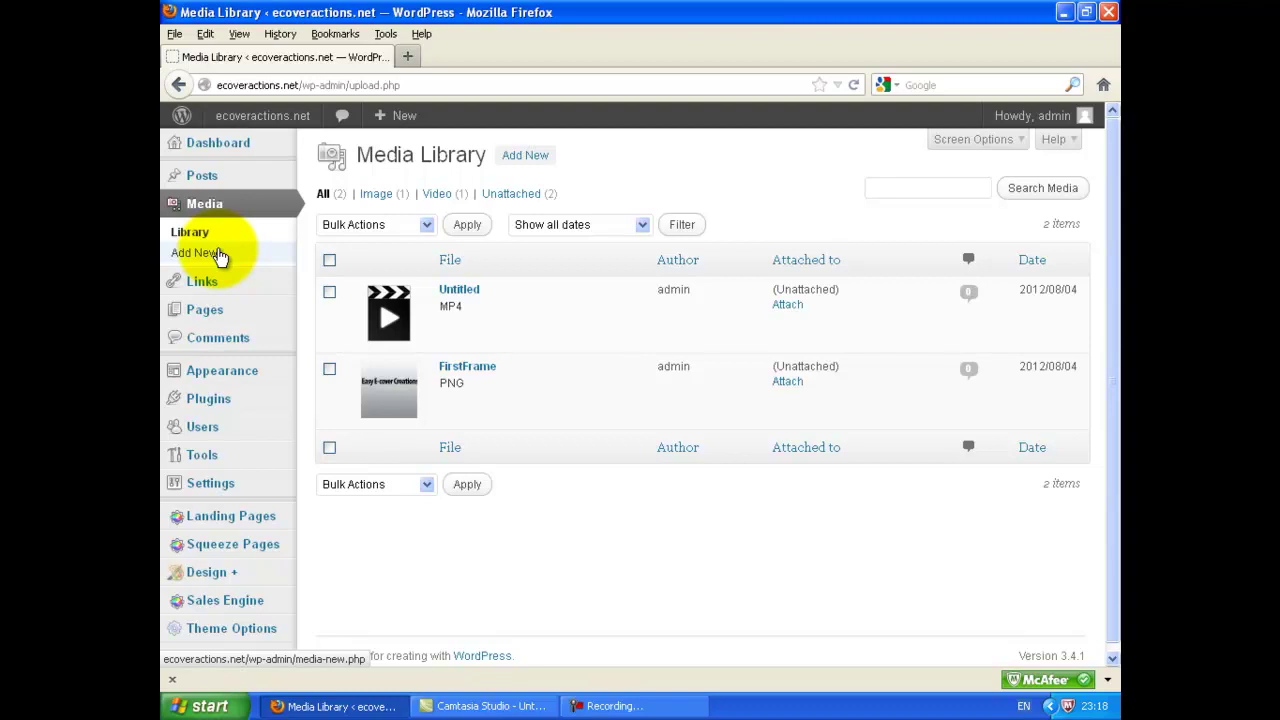
Upload the Actions ZIP file to the media library
left_click(215, 253)
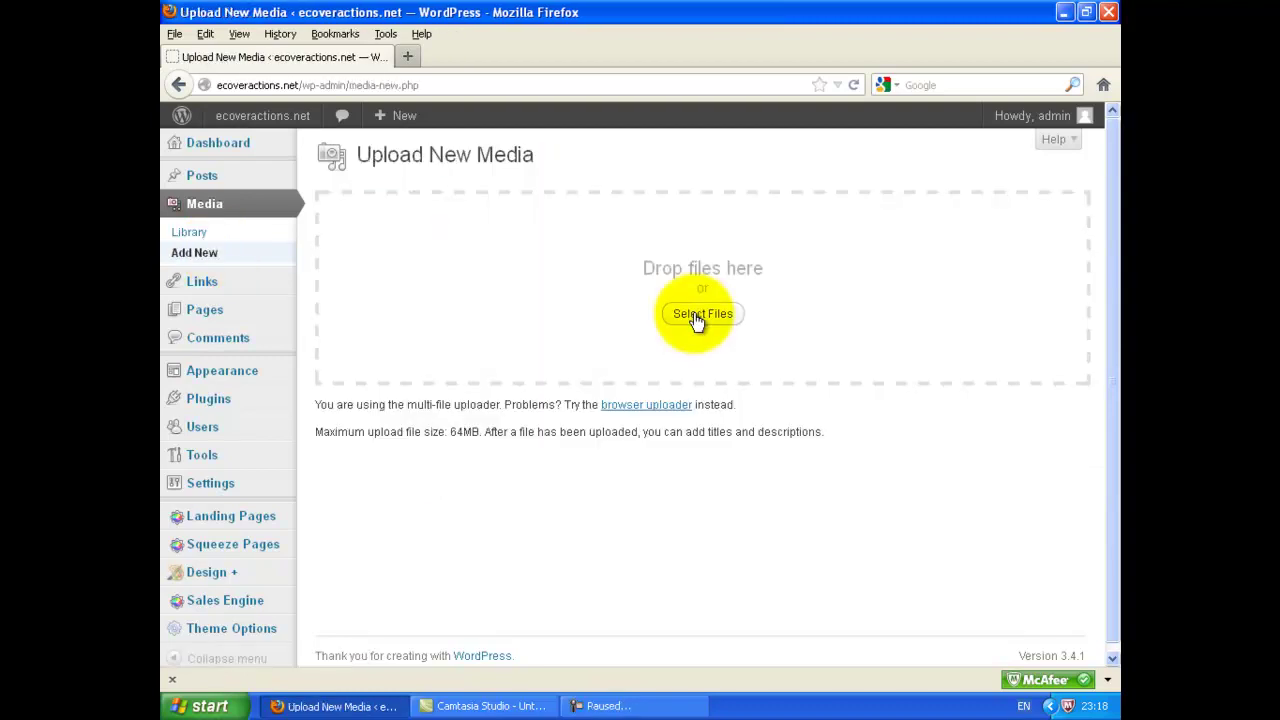
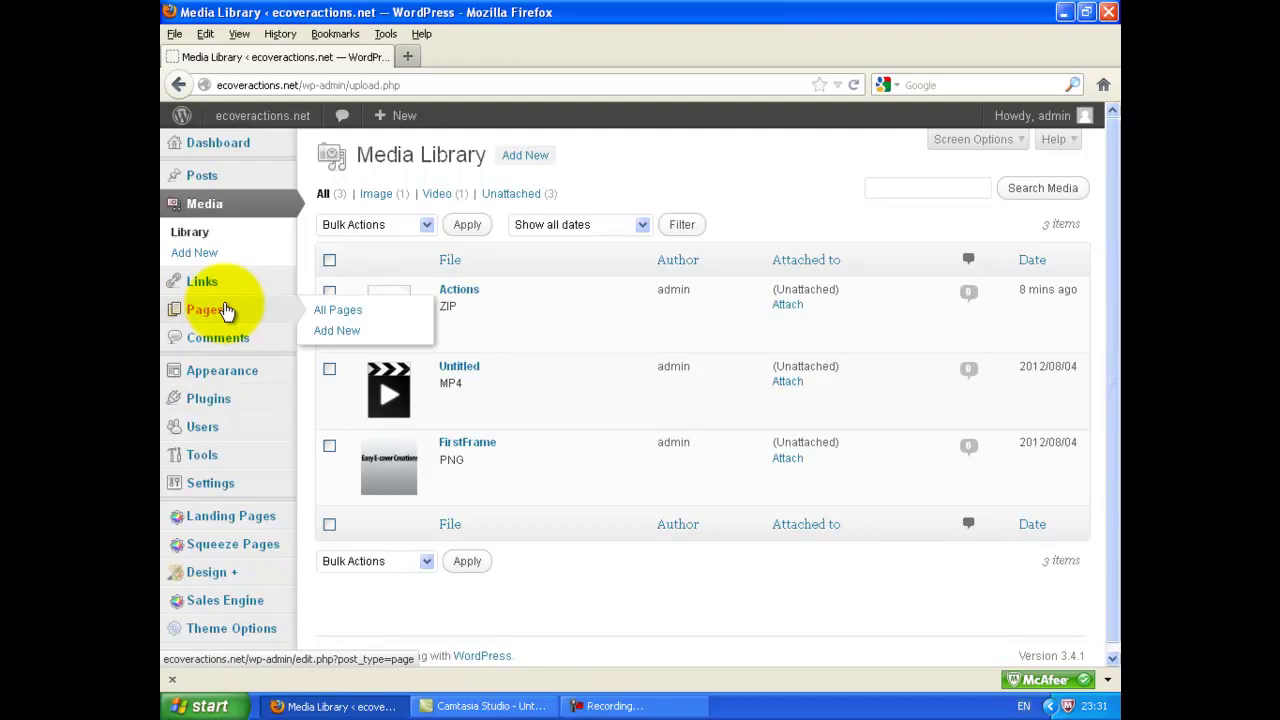
left_click(226, 311)
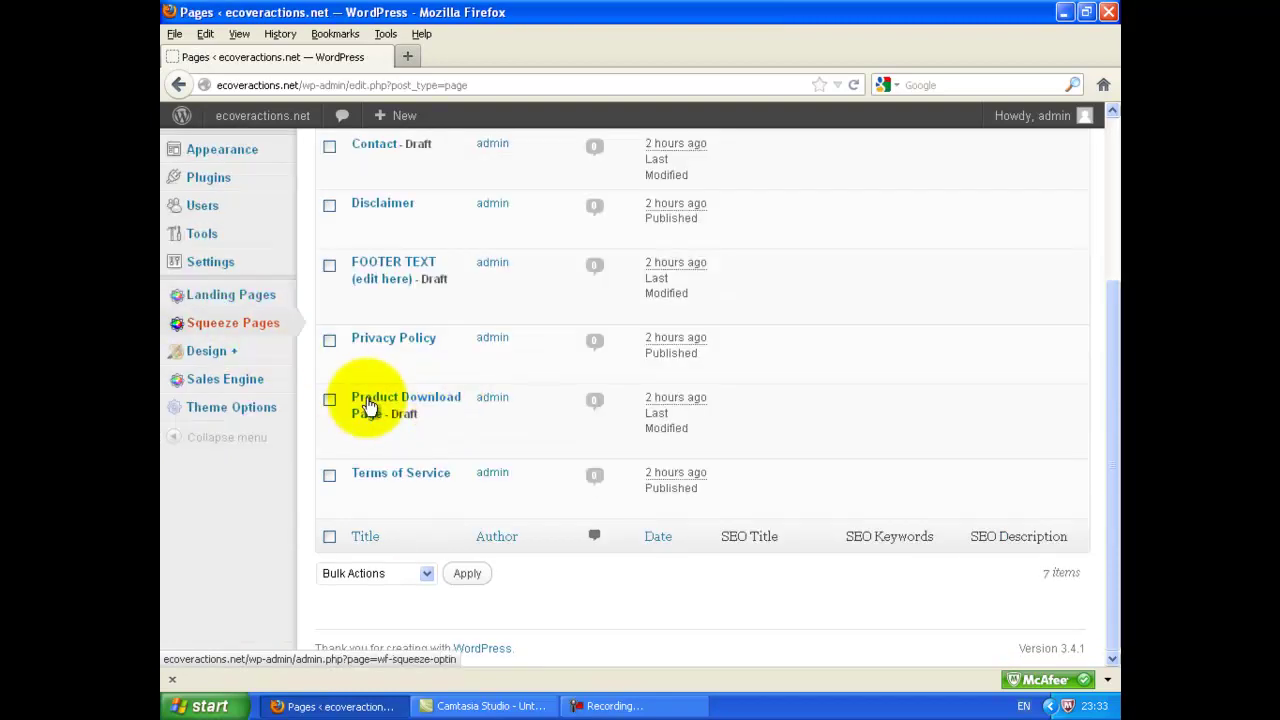
mouse_move(440, 405)
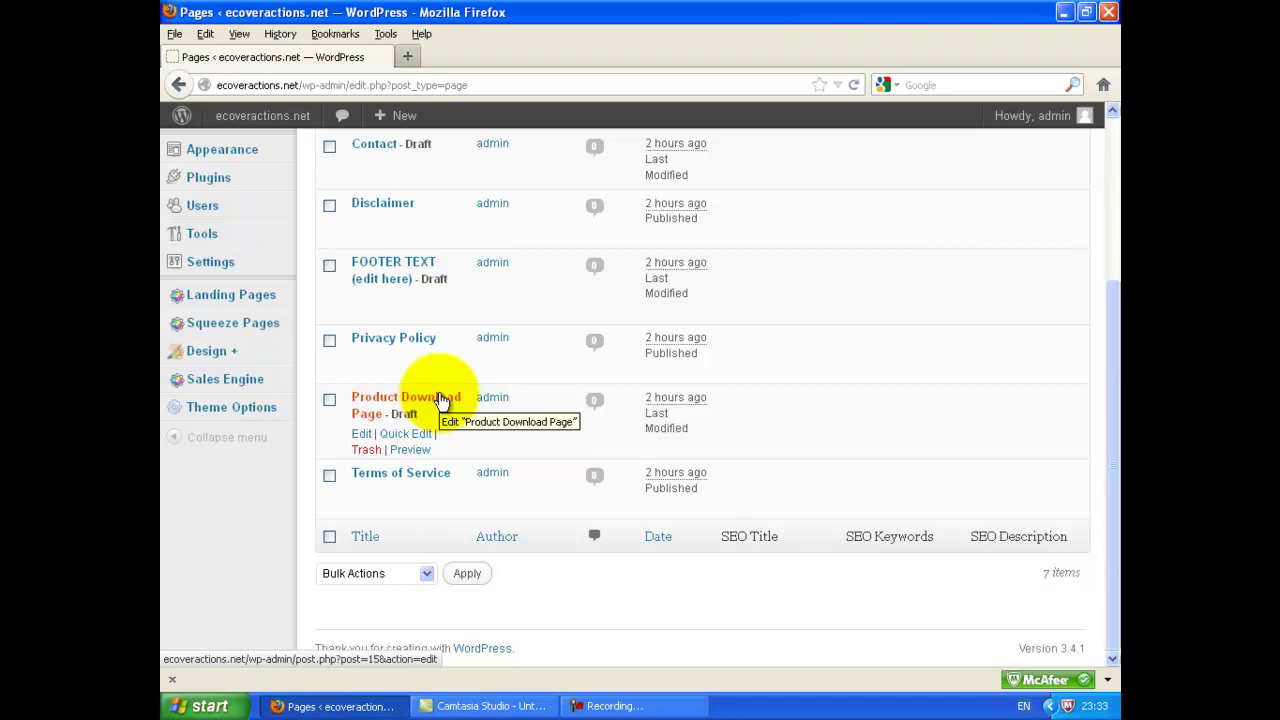
left_click(440, 400)
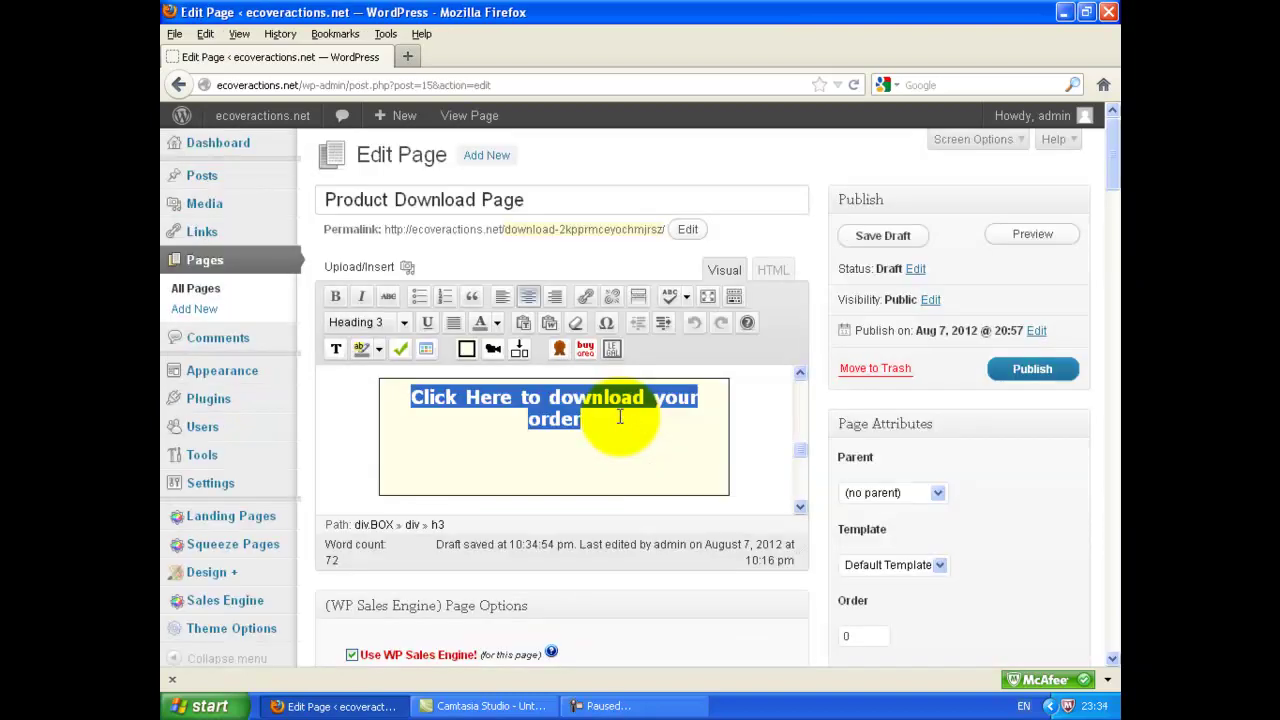
key("F9")
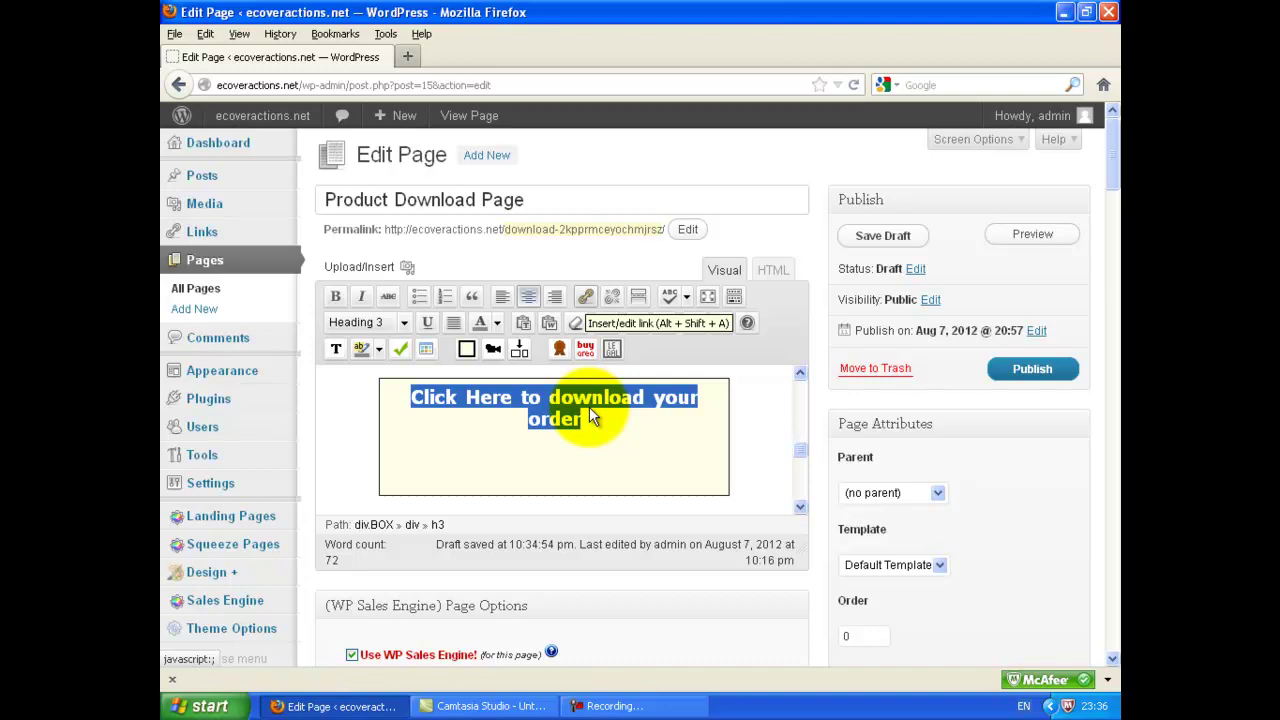
key("alt+shift+a")
right_click(521, 344)
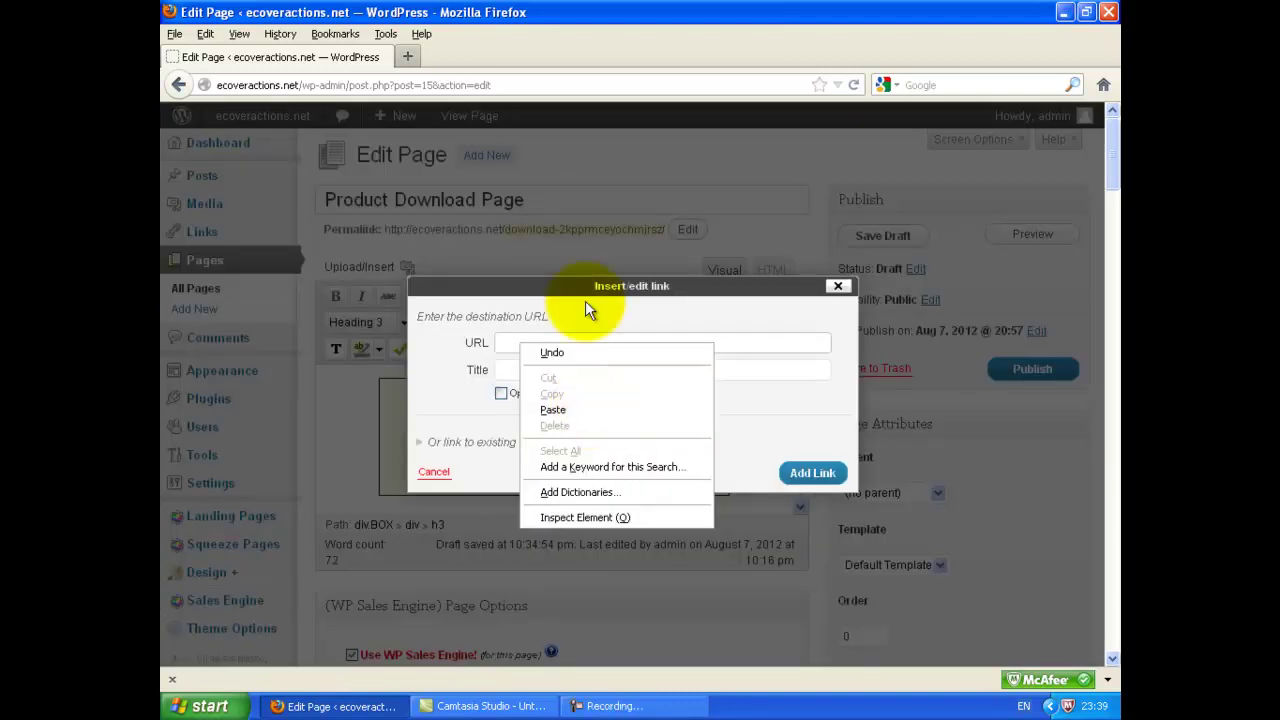
left_click(553, 410)
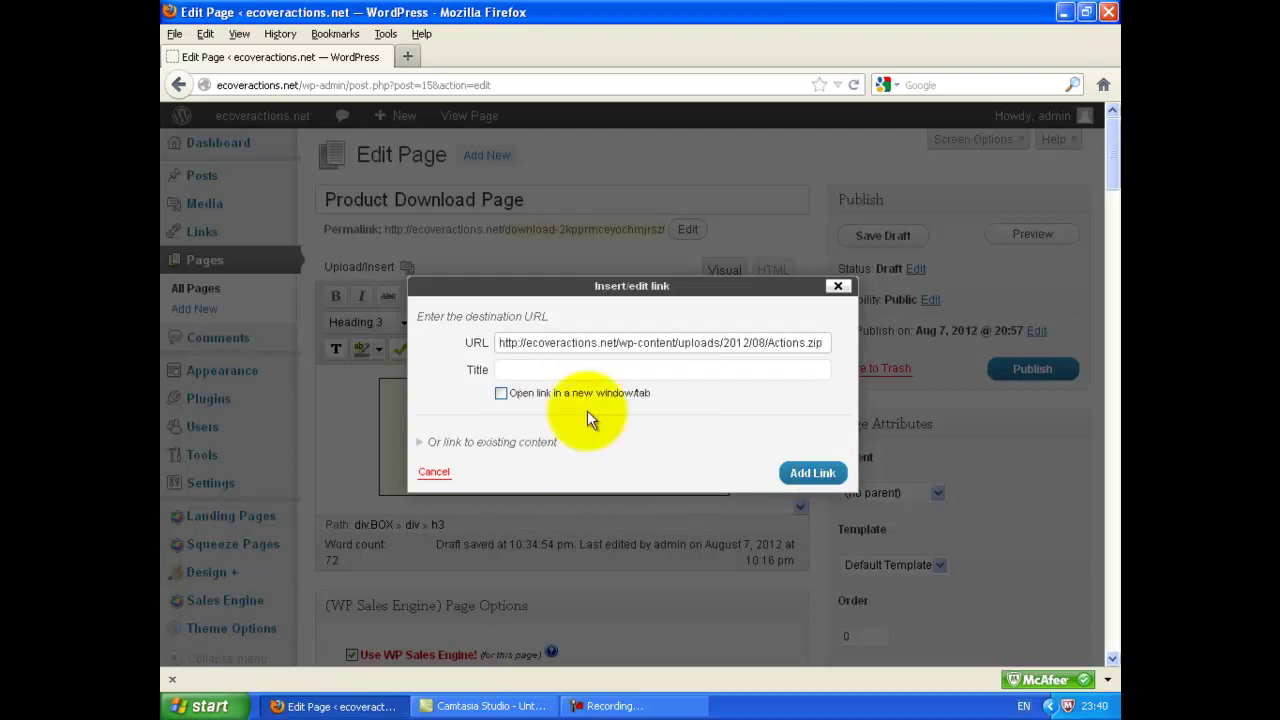
left_click(810, 475)
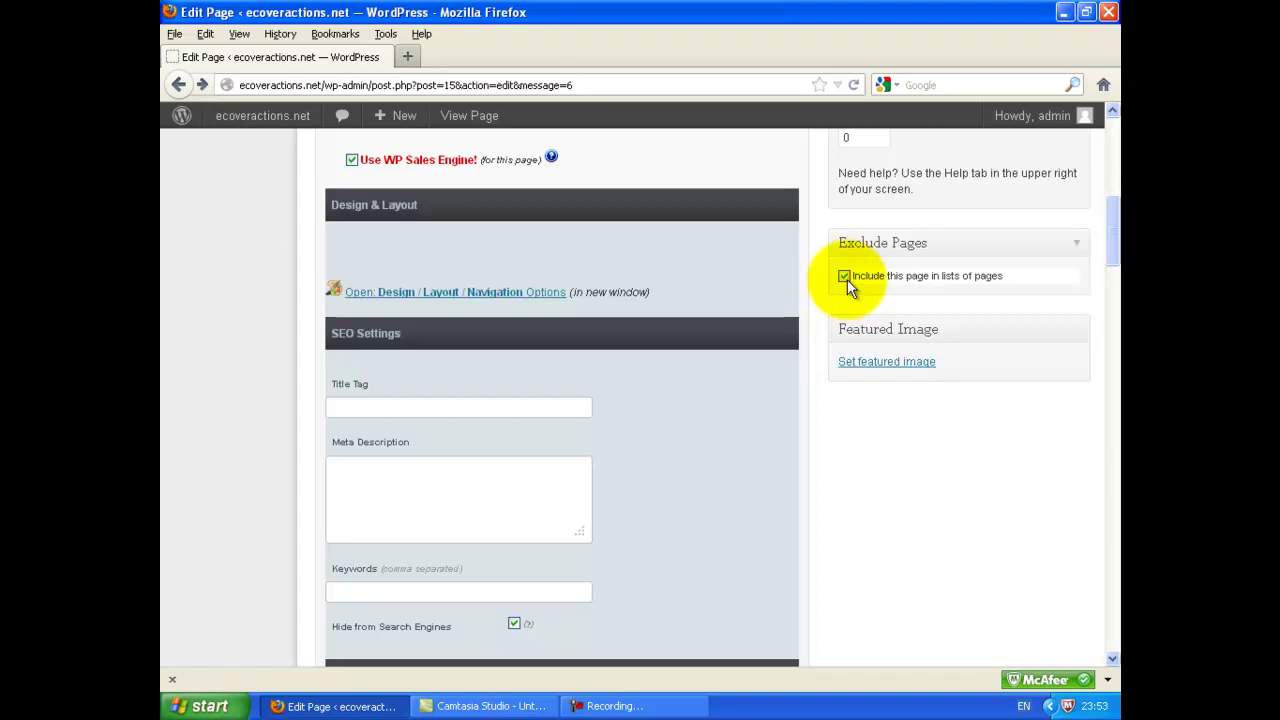
Save the current settings of the published Product Download Page by updating the page
scroll(847, 279, "up", 8)
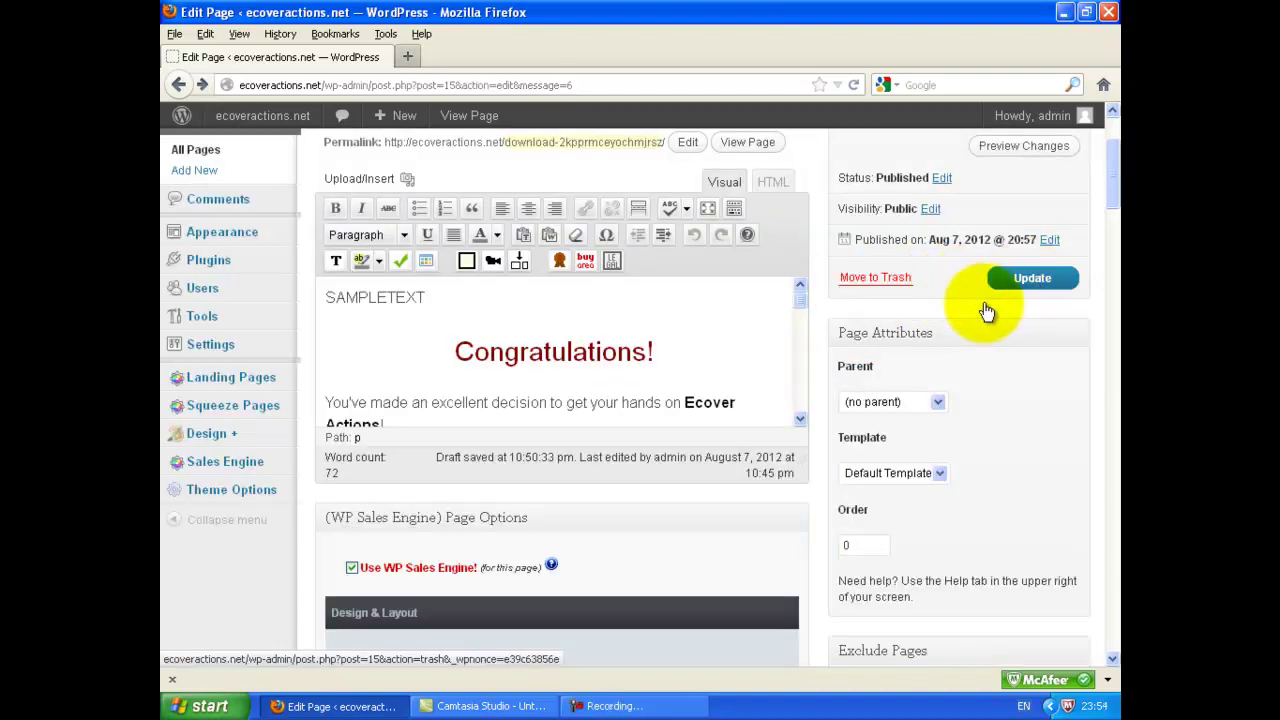
left_click(1032, 280)
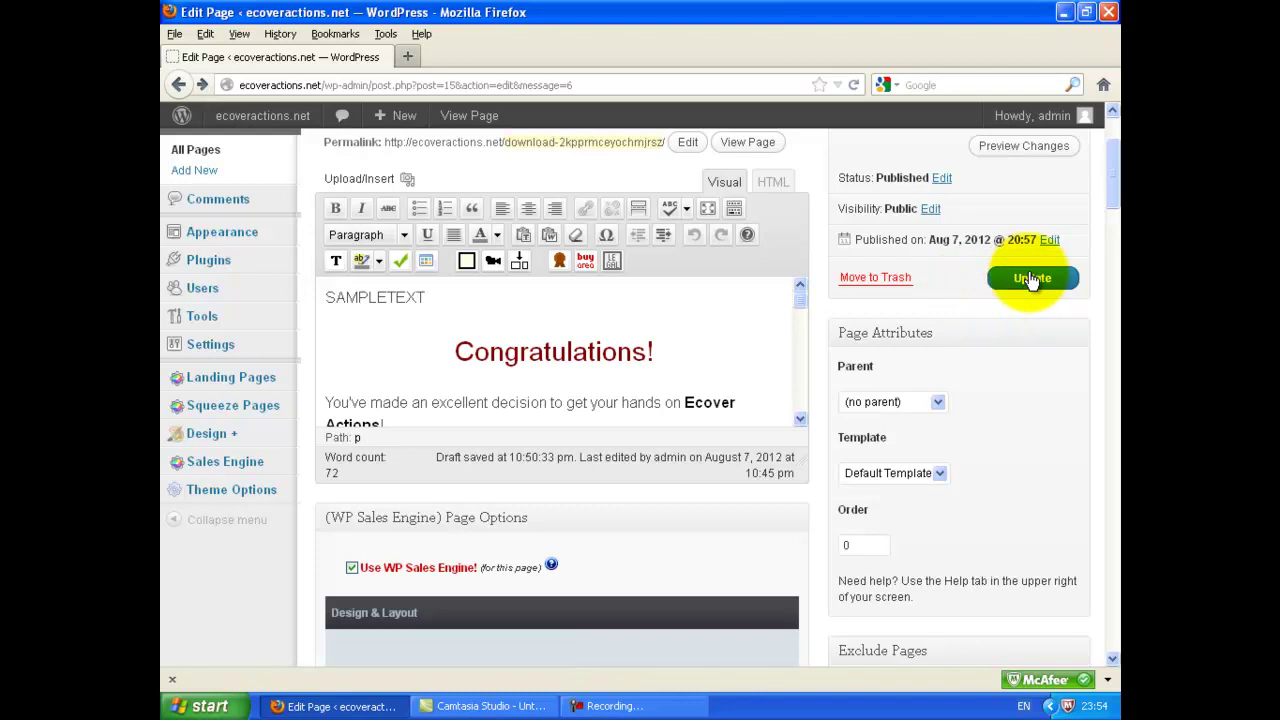
Create squeeze pages from the Optin White template with the existing Plain & Yellow Button optin box
mouse_move(252, 548)
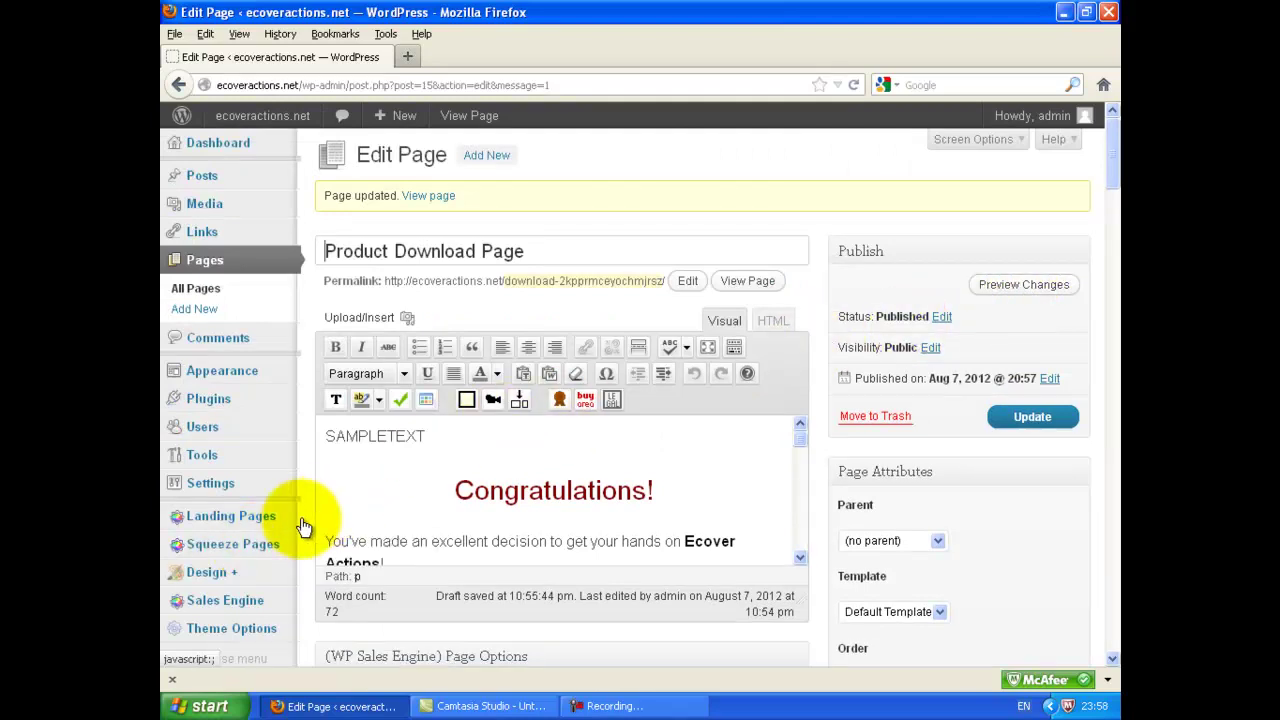
left_click(257, 546)
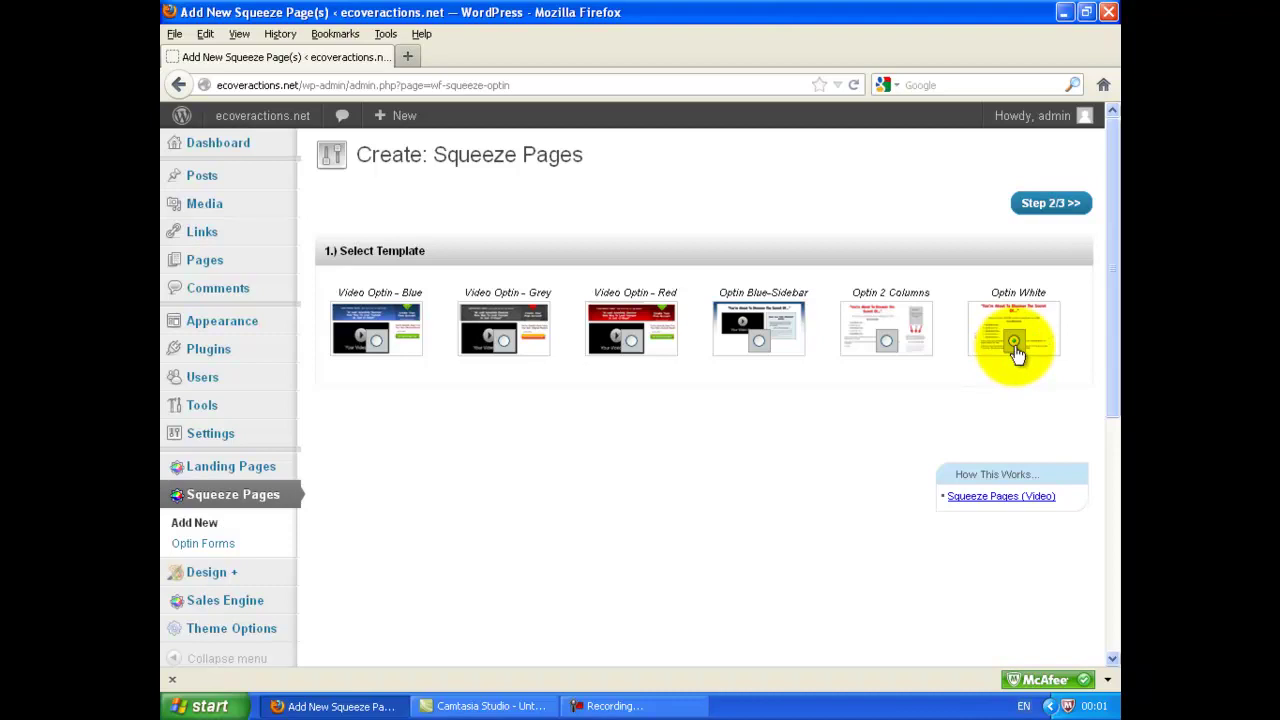
left_click(881, 357)
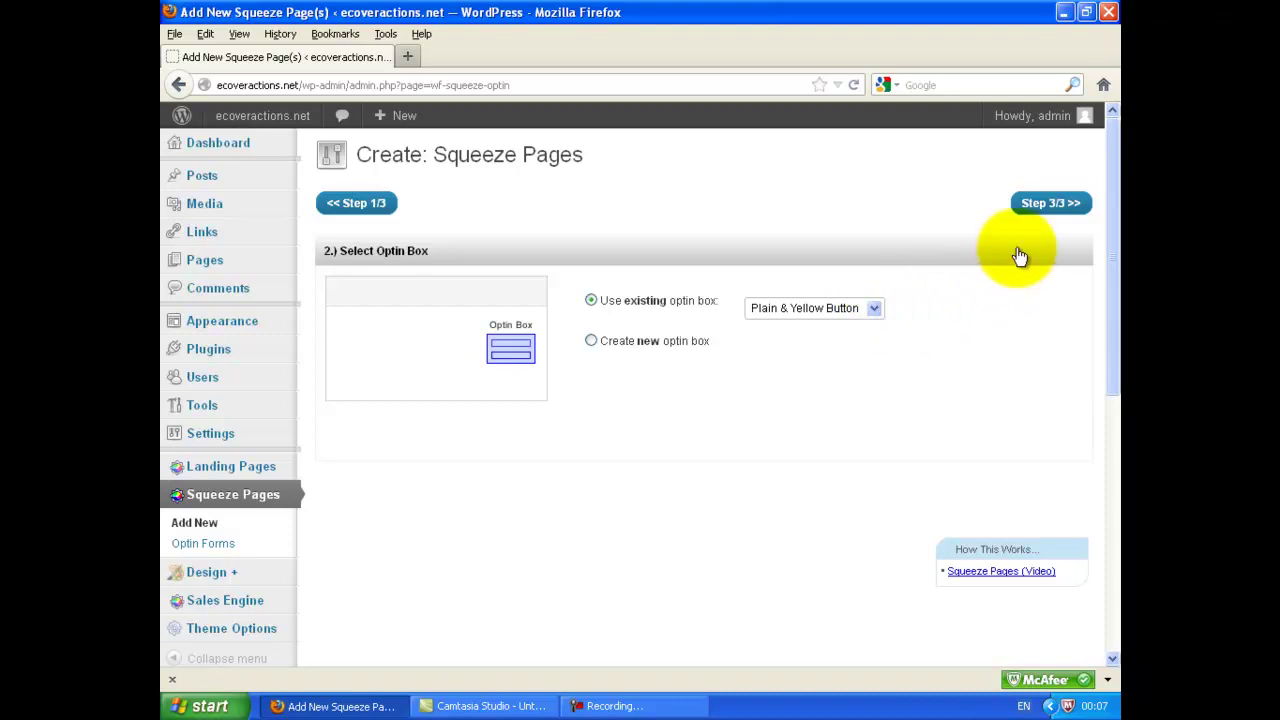
left_click(1045, 206)
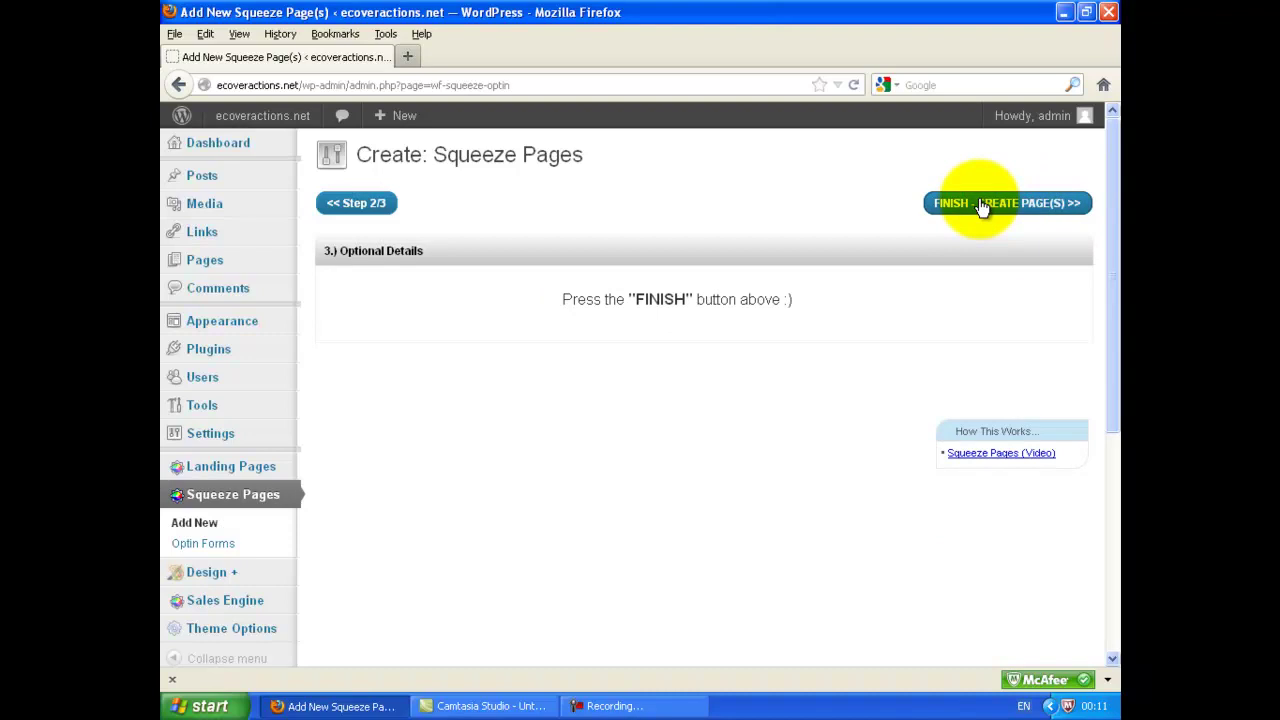
left_click(983, 206)
Publish the Opt-in Page (White) draft and view the live page
mouse_move(237, 262)
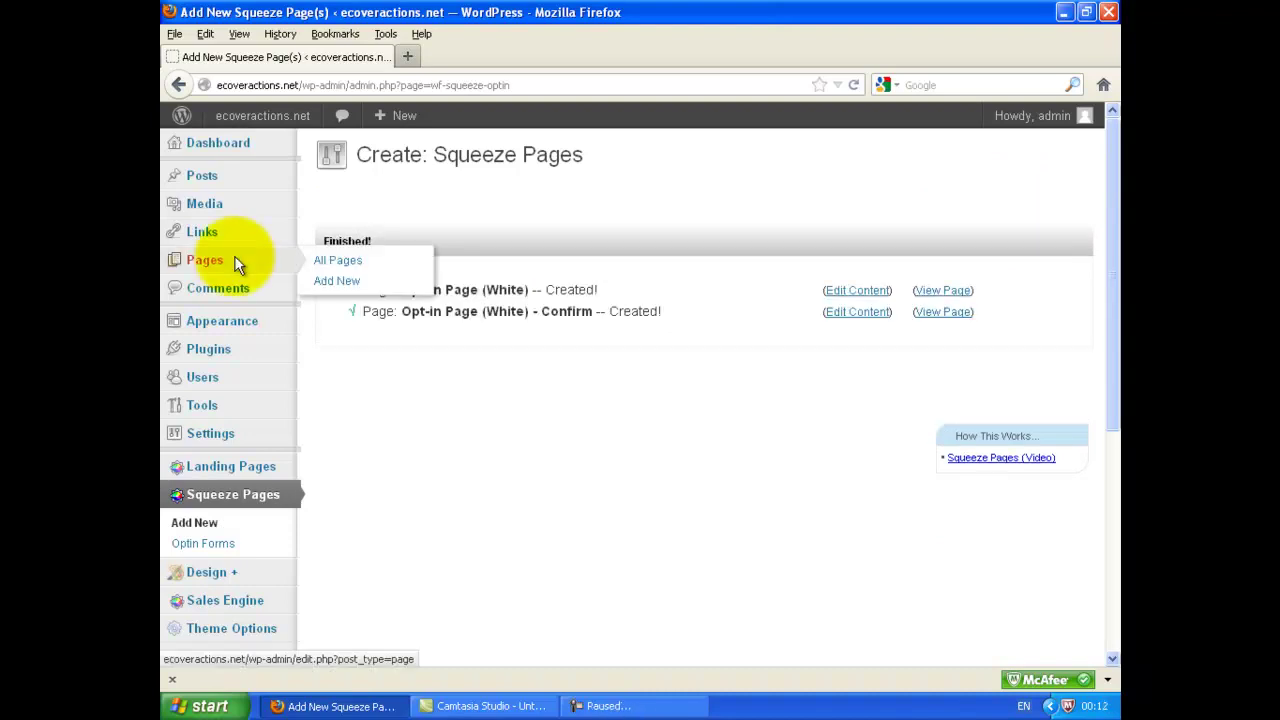
key("F9")
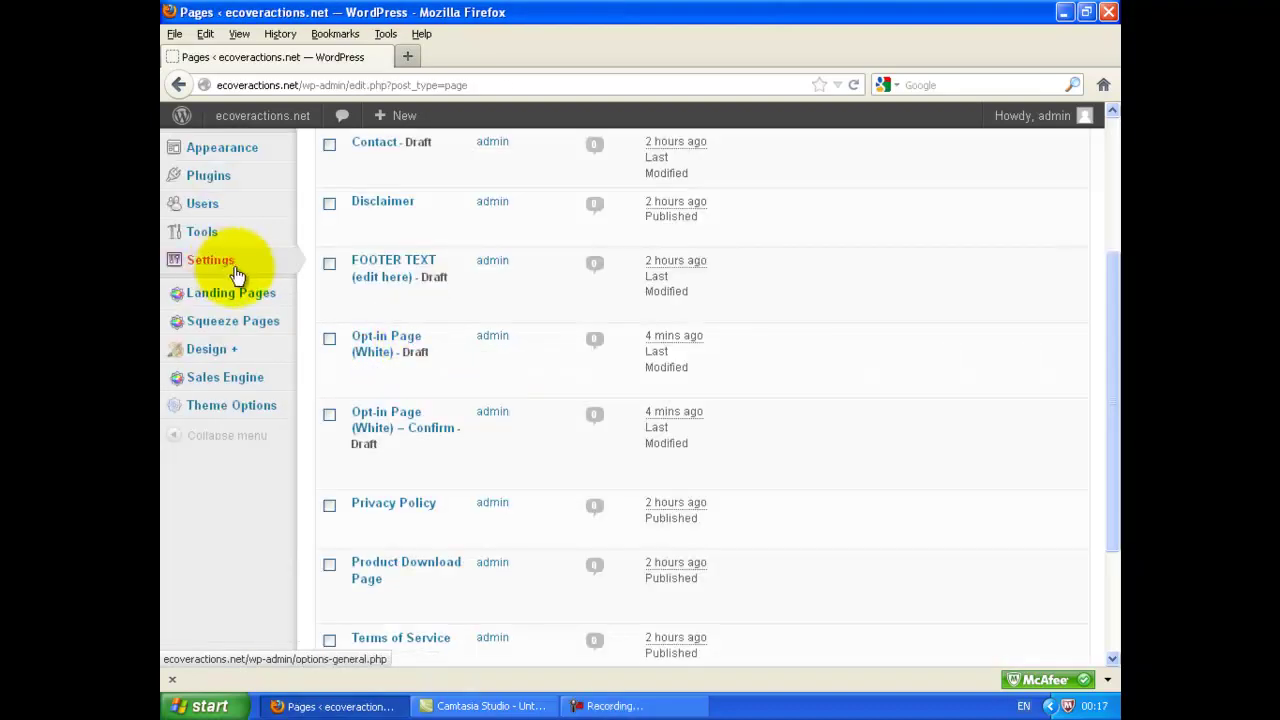
mouse_move(330, 301)
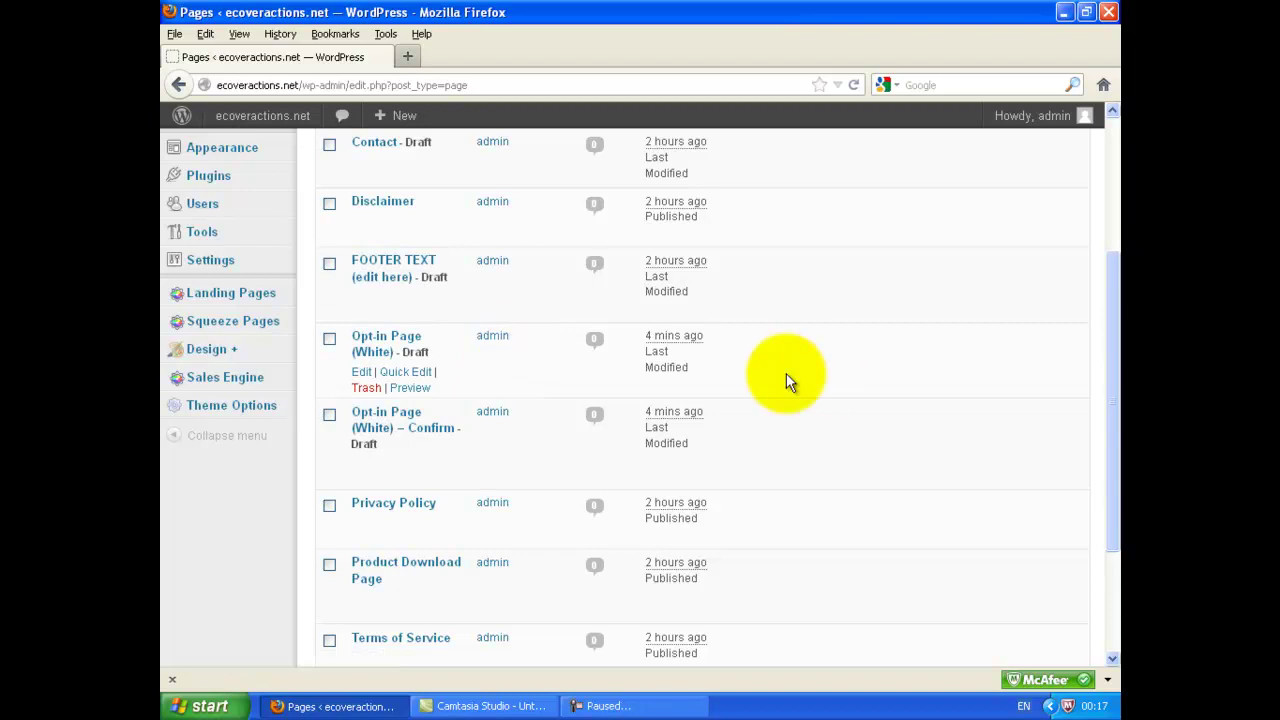
left_click(418, 344)
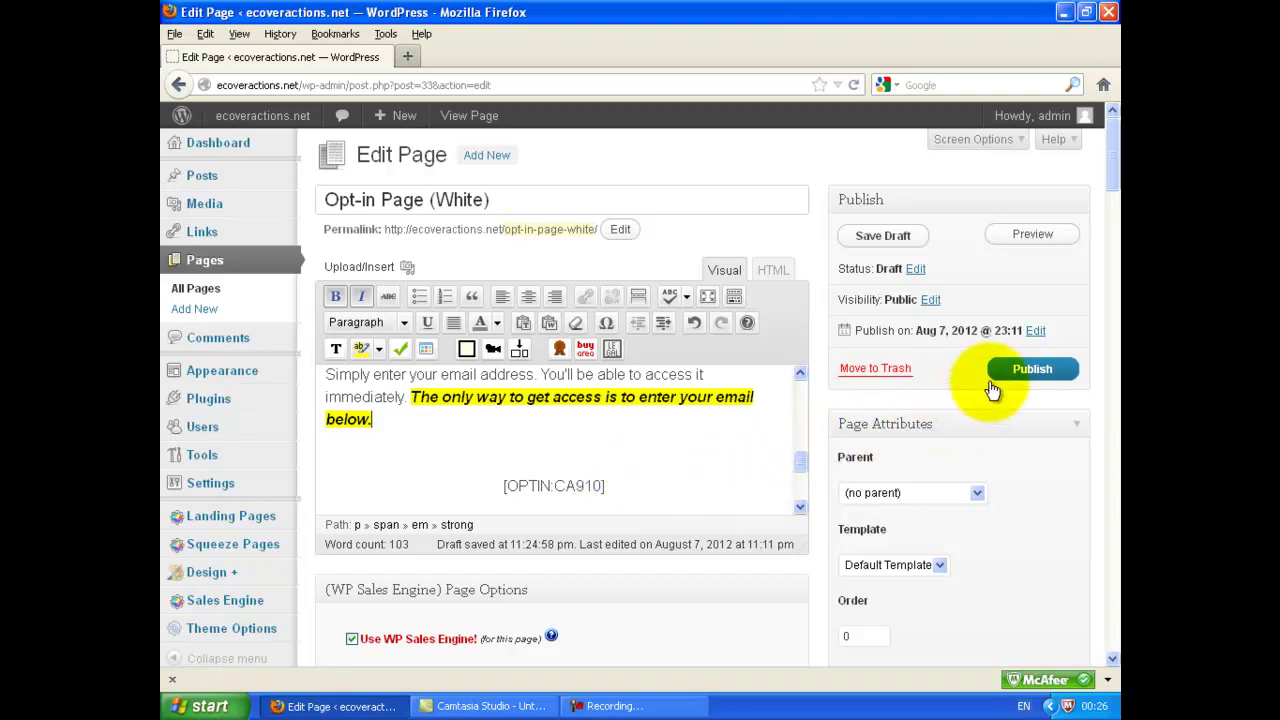
left_click(1022, 376)
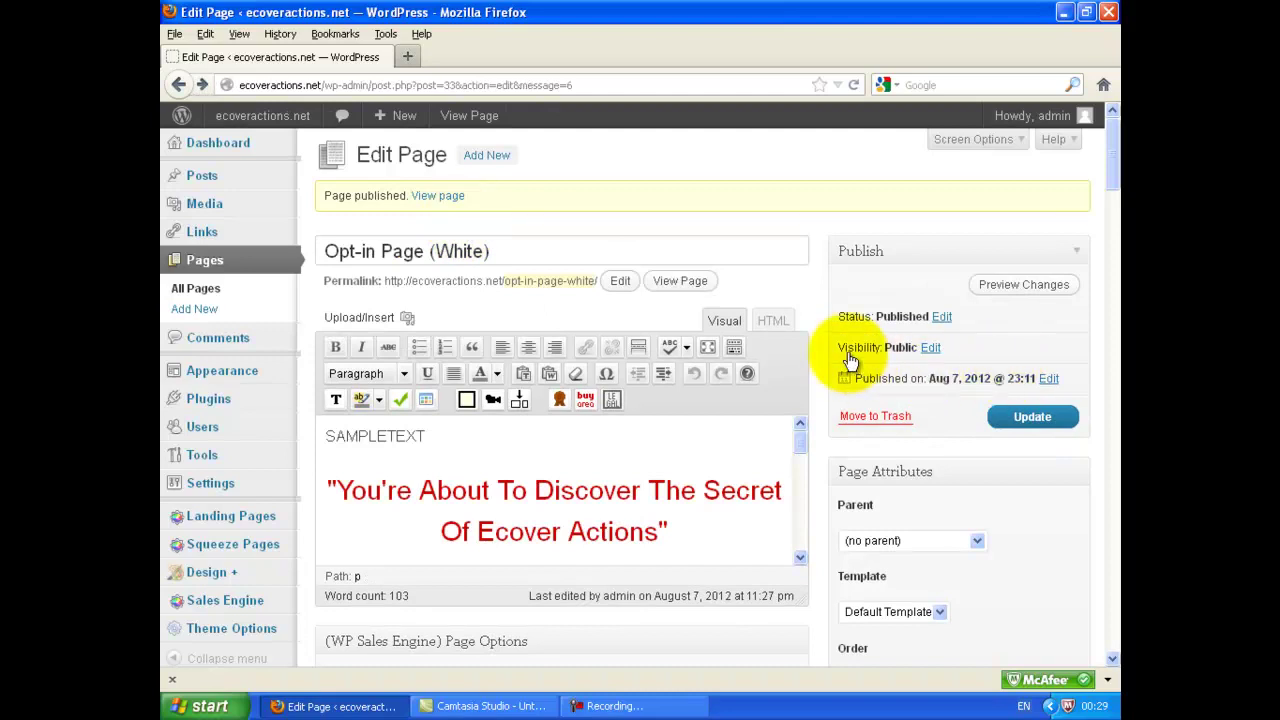
left_click(441, 199)
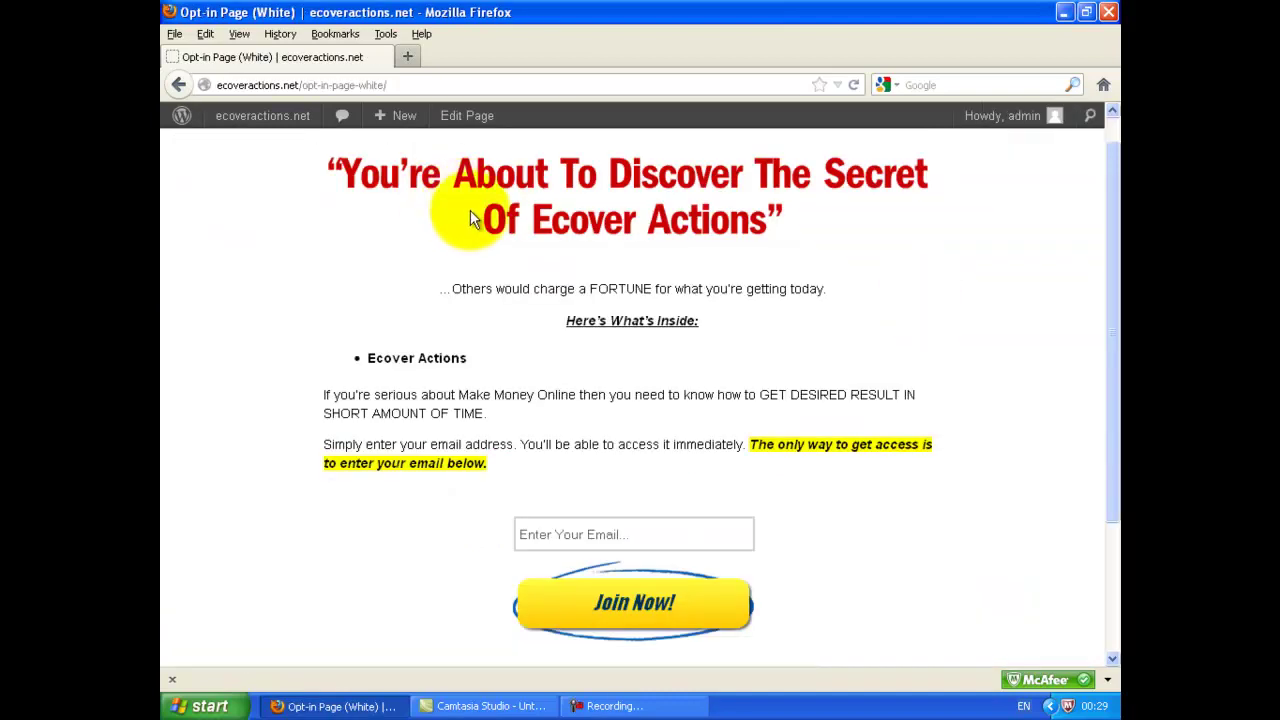